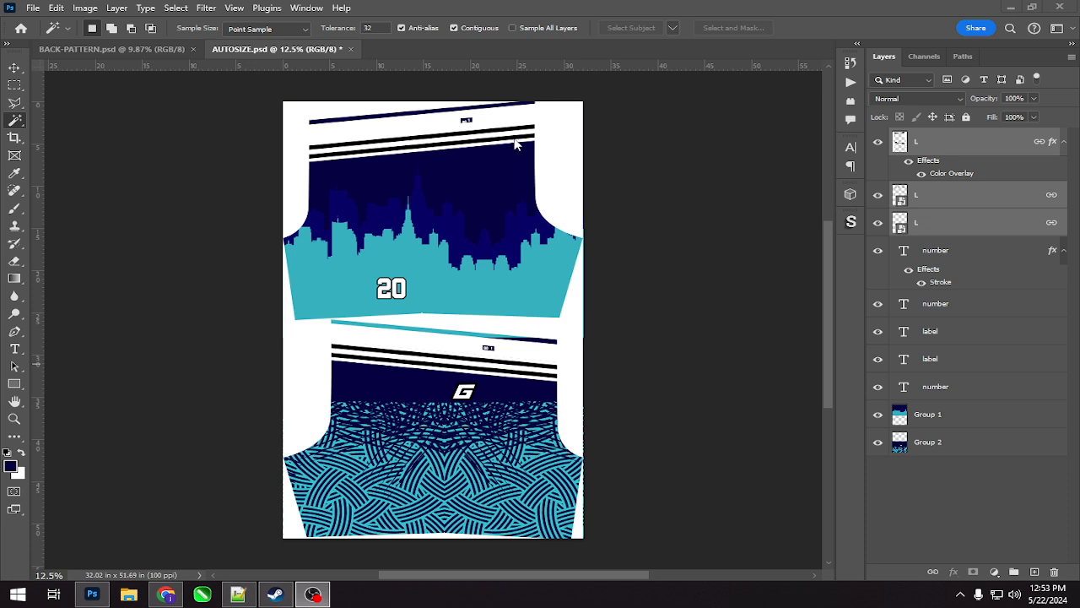
Hide the outline layer named L and the two L stripe smart objects in the AUTOSIZE.psd jersey design
click(878, 195)
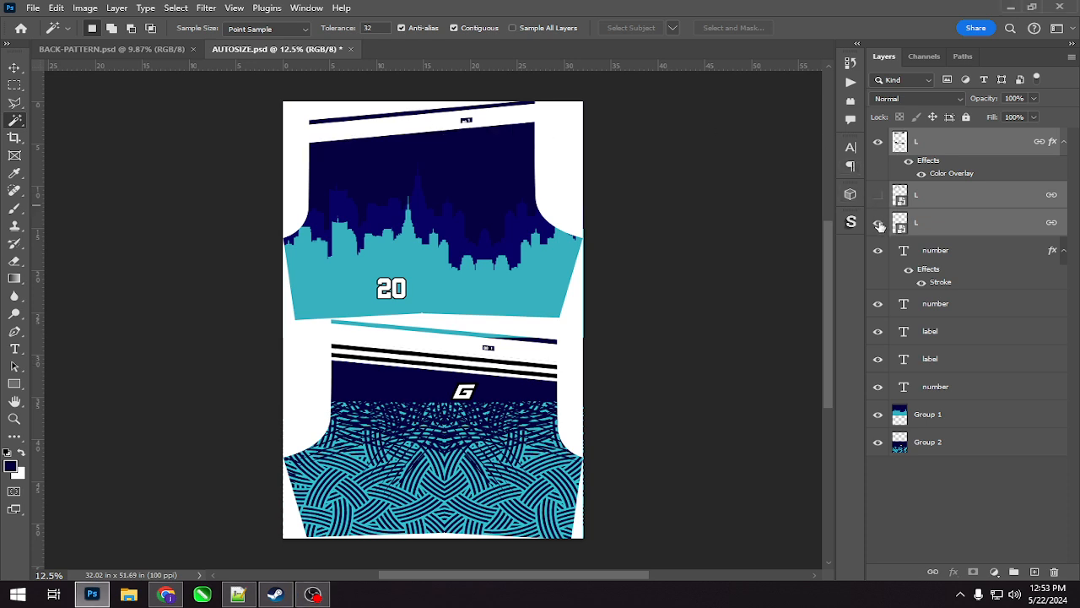
click(878, 222)
click(878, 195)
click(878, 222)
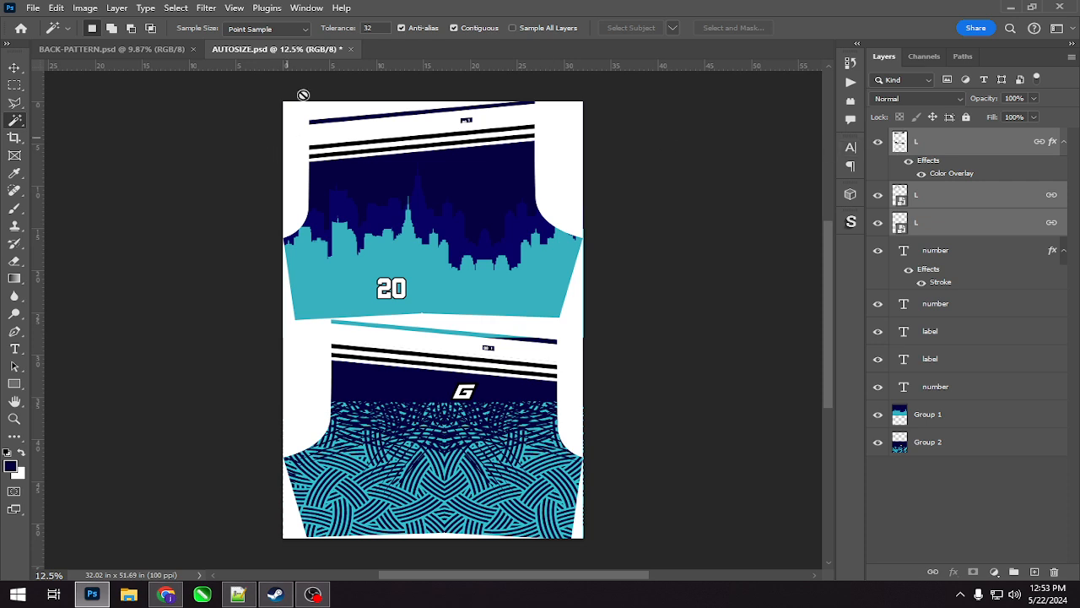
click(877, 142)
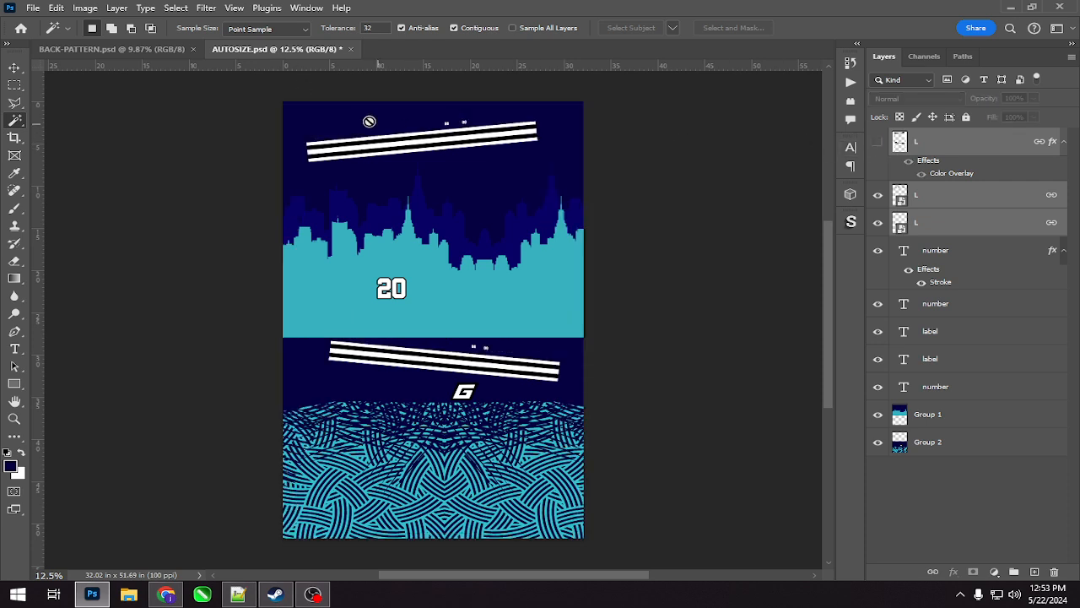
drag(878, 195, 879, 238)
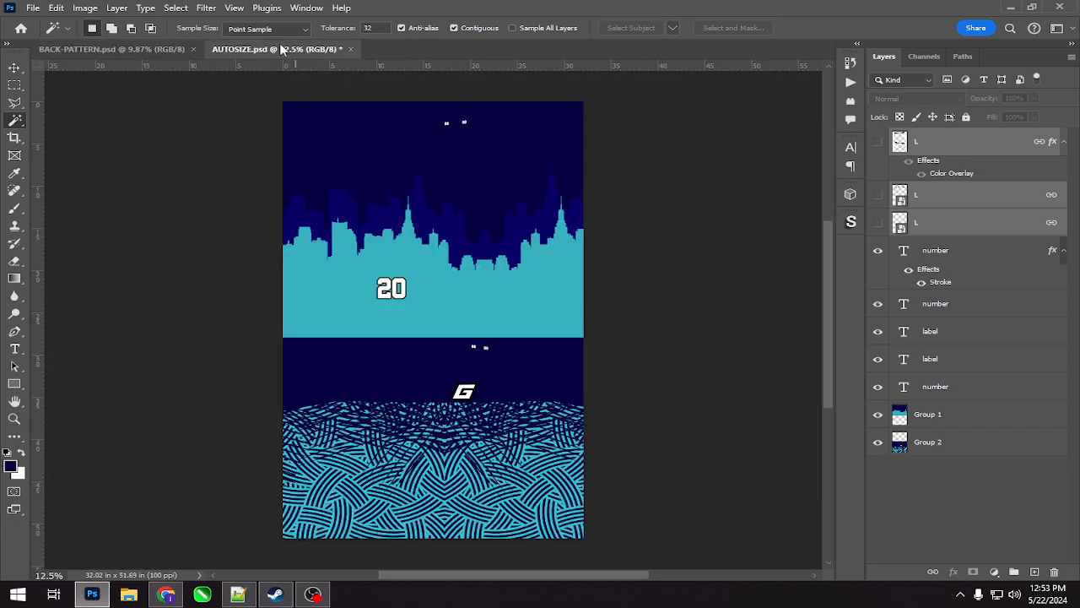
Open the upper 2XS smart object in BACK-PATTERN.psd, hide Rectangle 1 copy 3 while keeping the blue Color Fill 1 visible, and save it
click(126, 48)
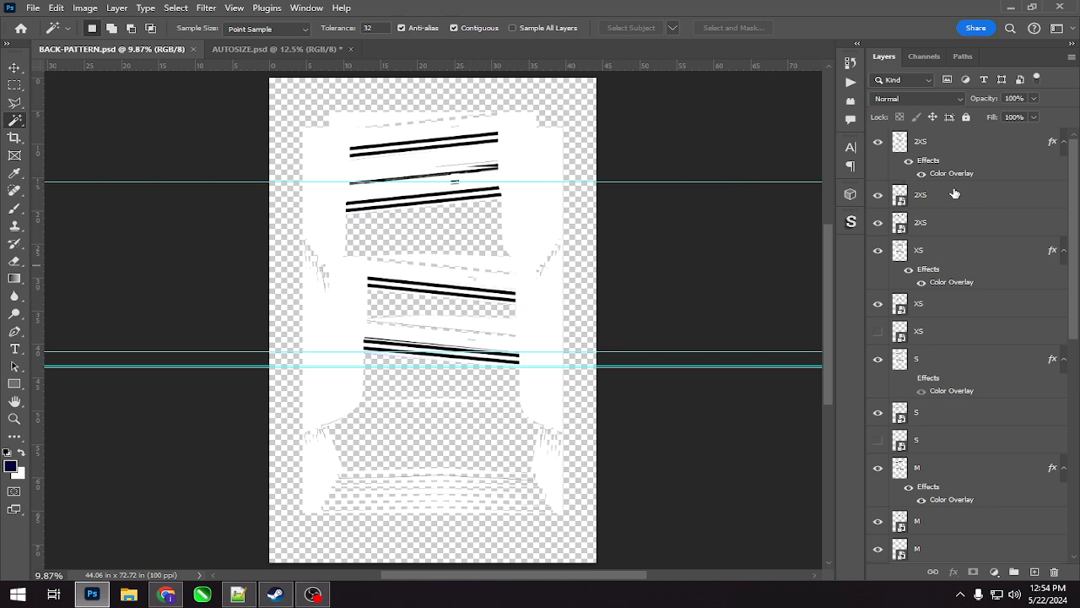
double_click(899, 196)
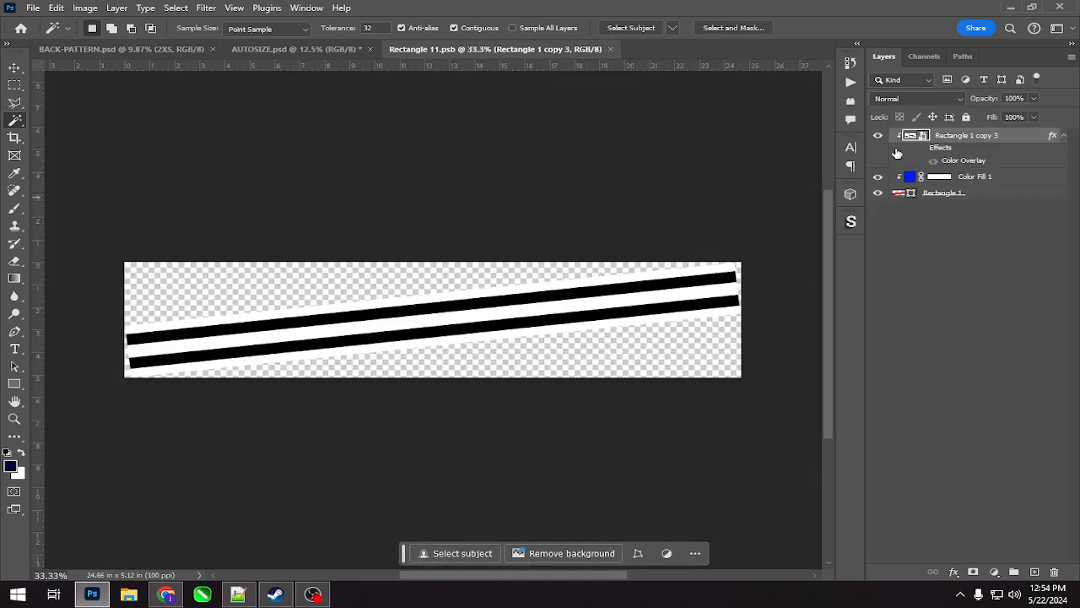
click(877, 136)
click(878, 178)
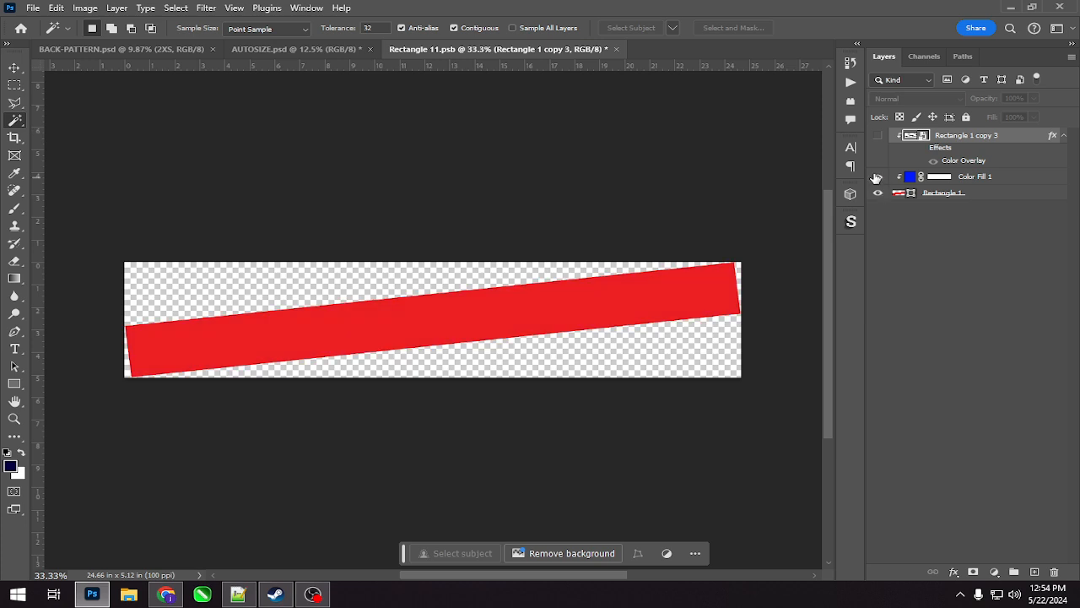
click(878, 177)
click(878, 178)
click(878, 135)
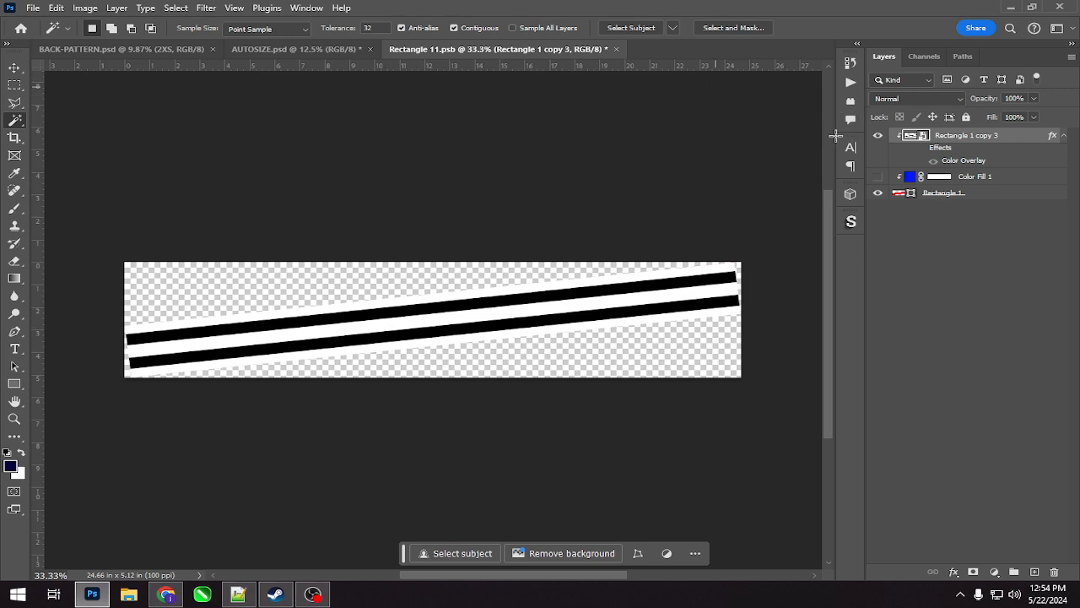
click(878, 136)
click(878, 176)
key(ctrl+s)
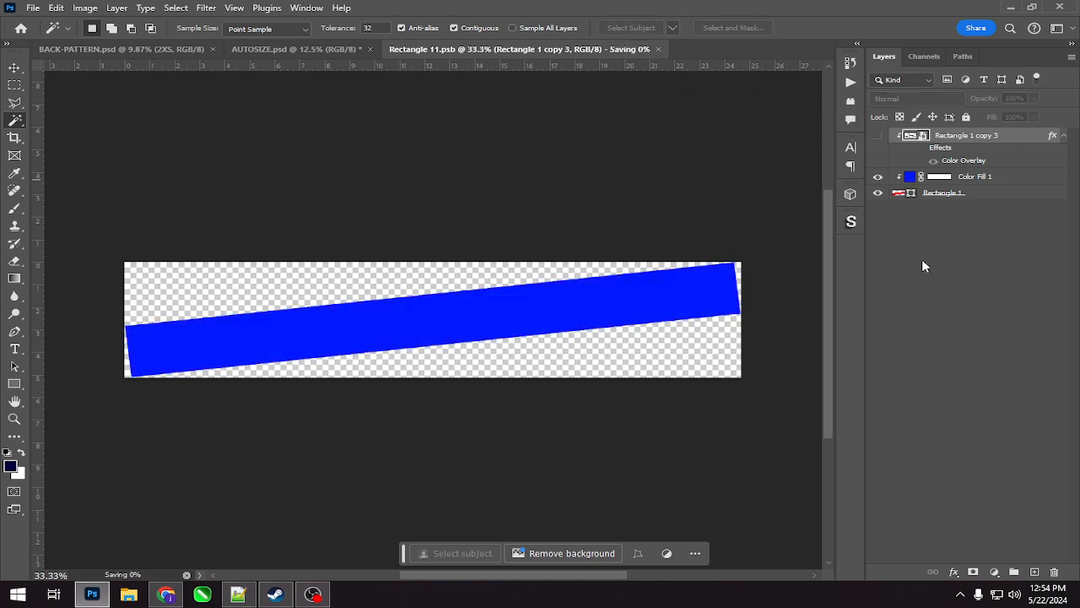
Compare AUTOSIZE.psd with BACK-PATTERN.psd and examine the stripes and size layers from 2XS to 3XL in the pattern file
click(300, 49)
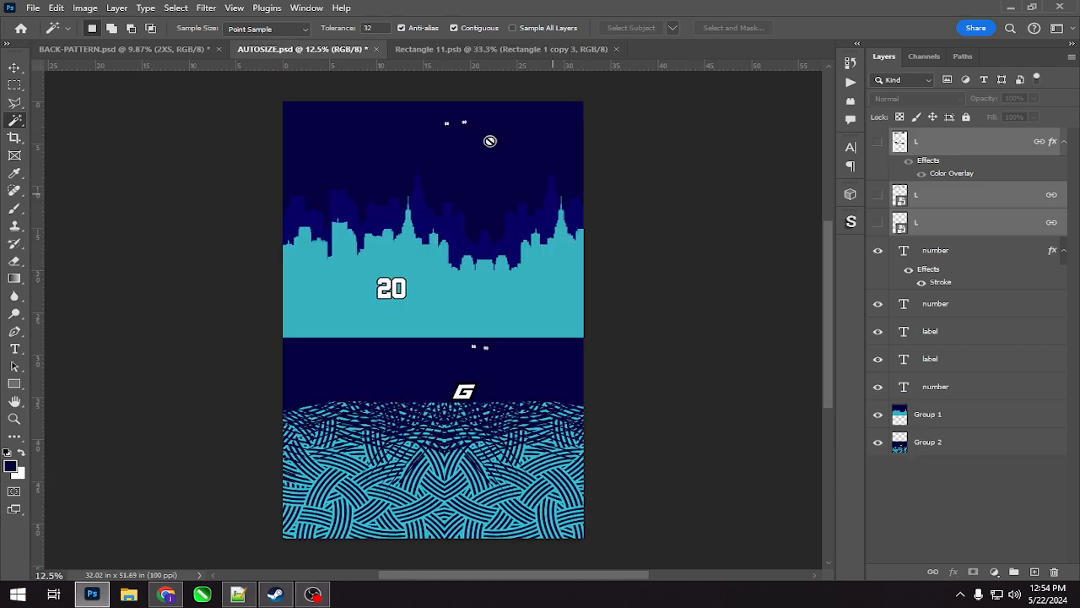
click(118, 48)
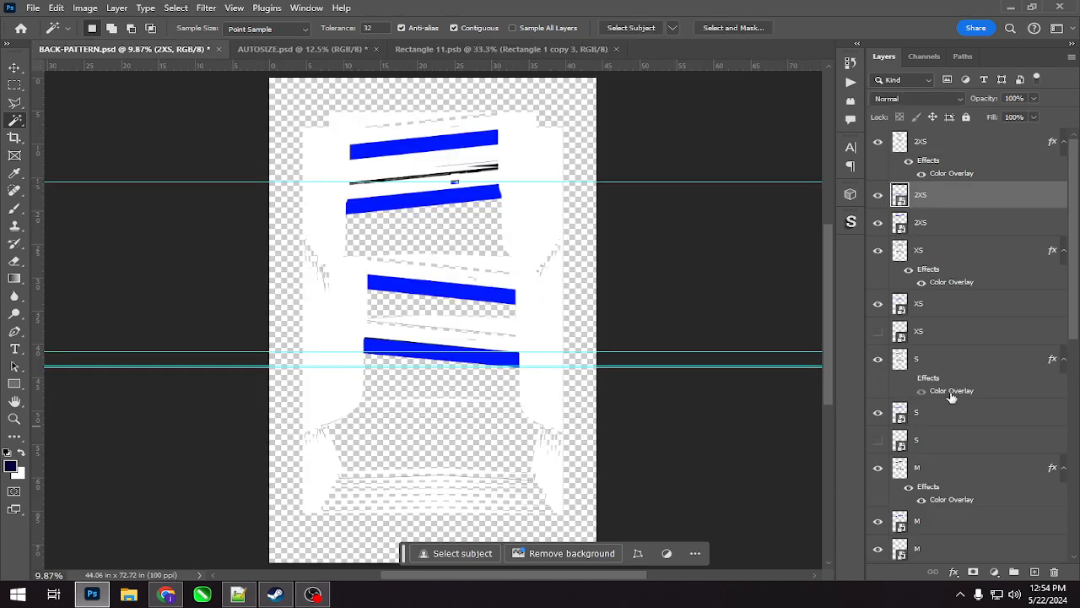
scroll(952, 397, down, 4)
scroll(803, 367, down, 1)
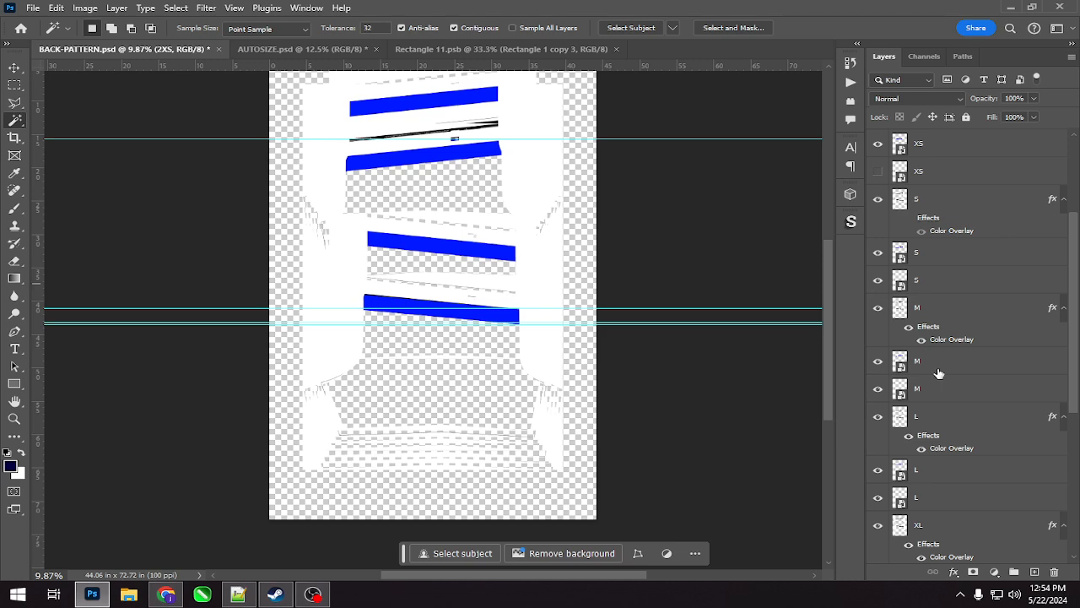
scroll(949, 355, up, 4)
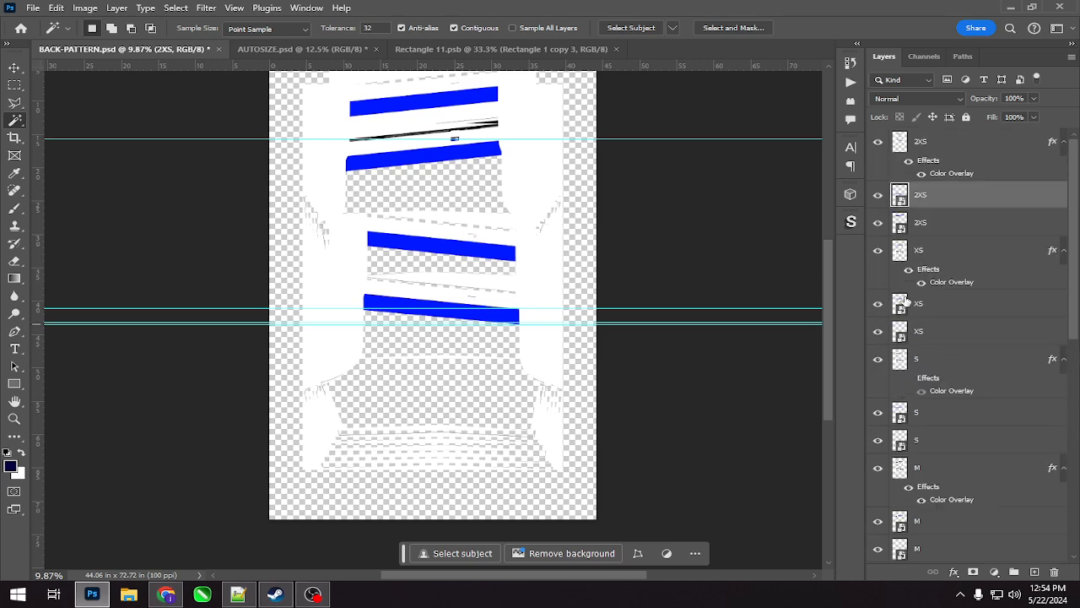
scroll(903, 299, down, 6)
scroll(670, 361, down, 1)
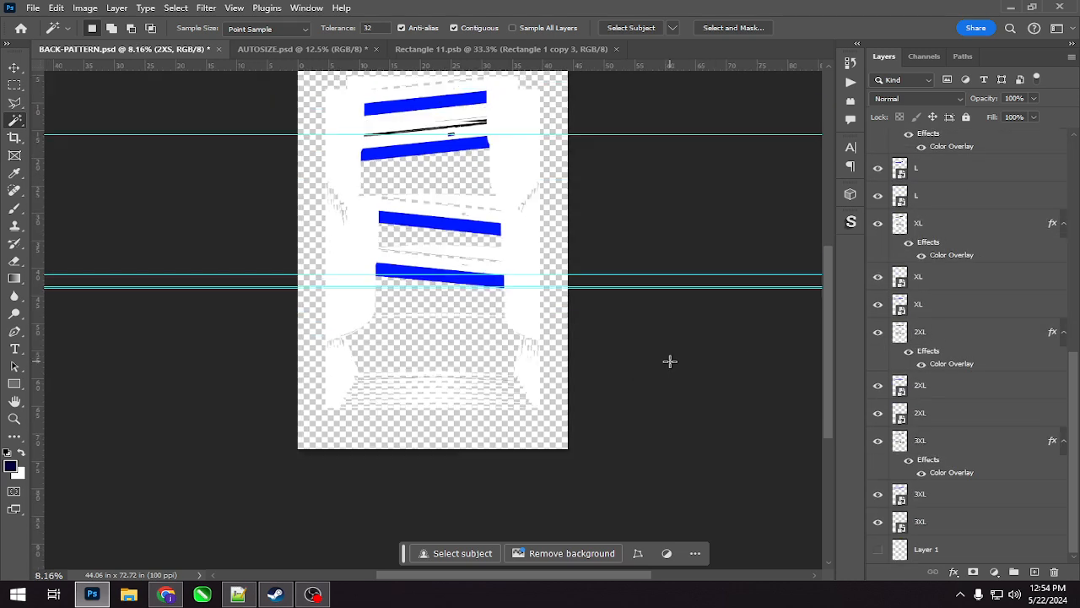
scroll(596, 268, down, 1)
scroll(632, 229, up, 2)
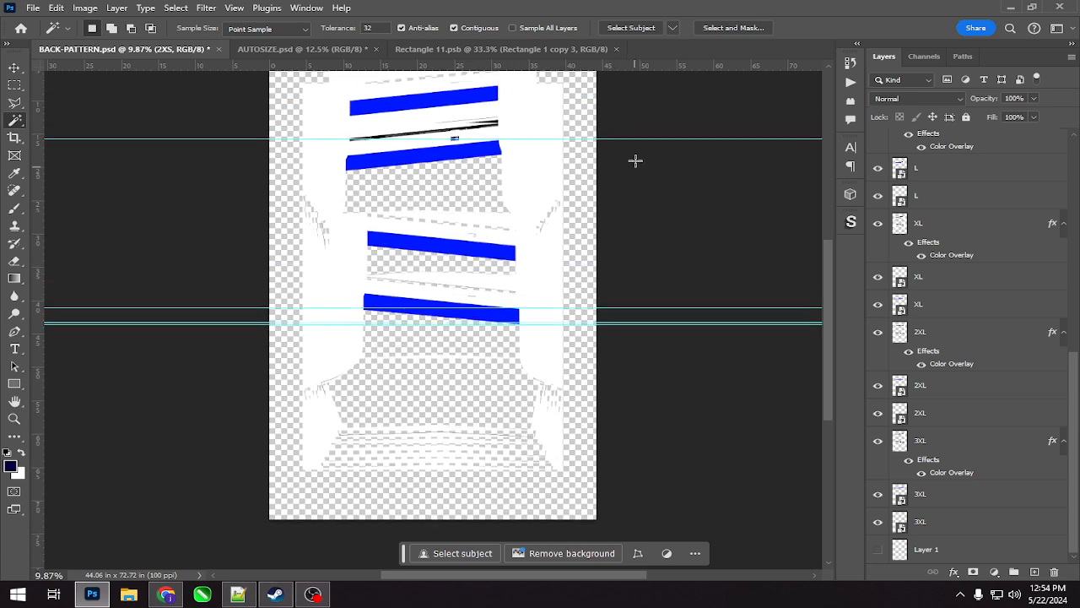
scroll(636, 160, up, 1)
scroll(929, 292, up, 5)
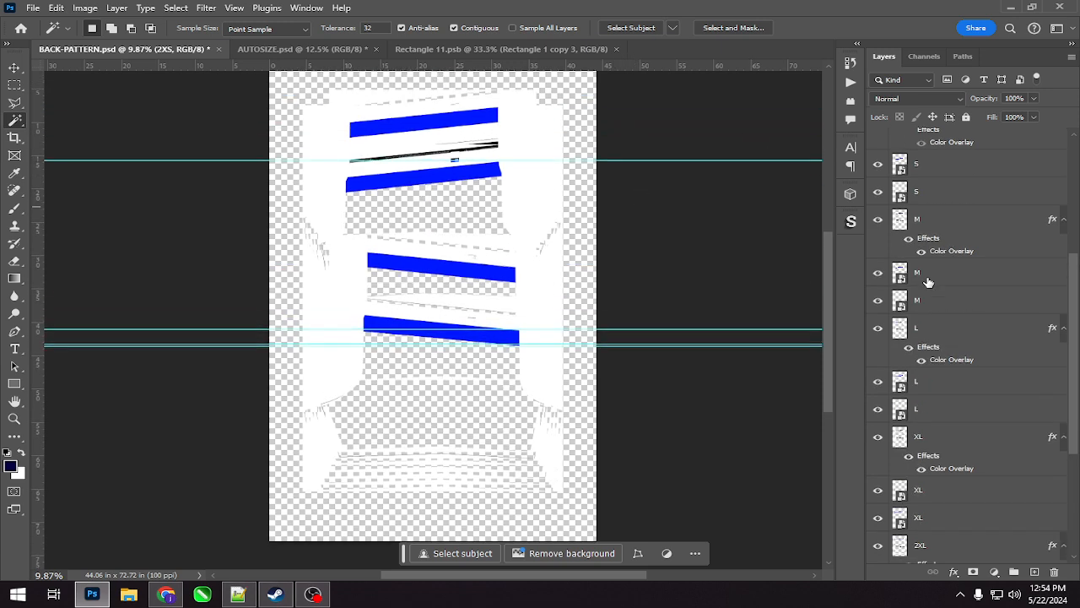
scroll(929, 281, up, 4)
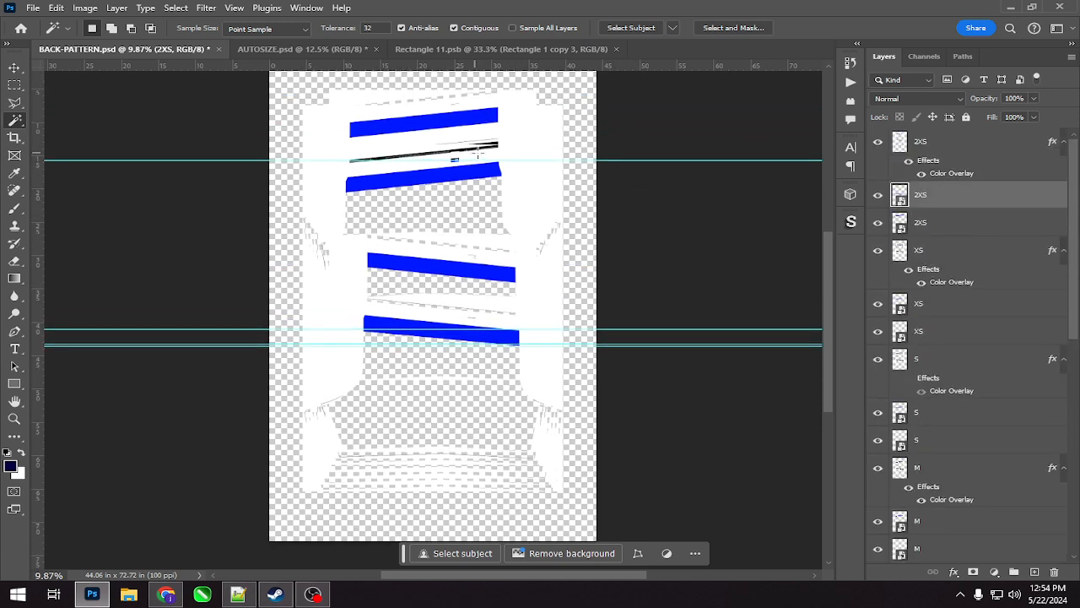
Toggle the 2XS outline and stripe layers to compare them, and leave all three 2XS layers hidden
click(880, 143)
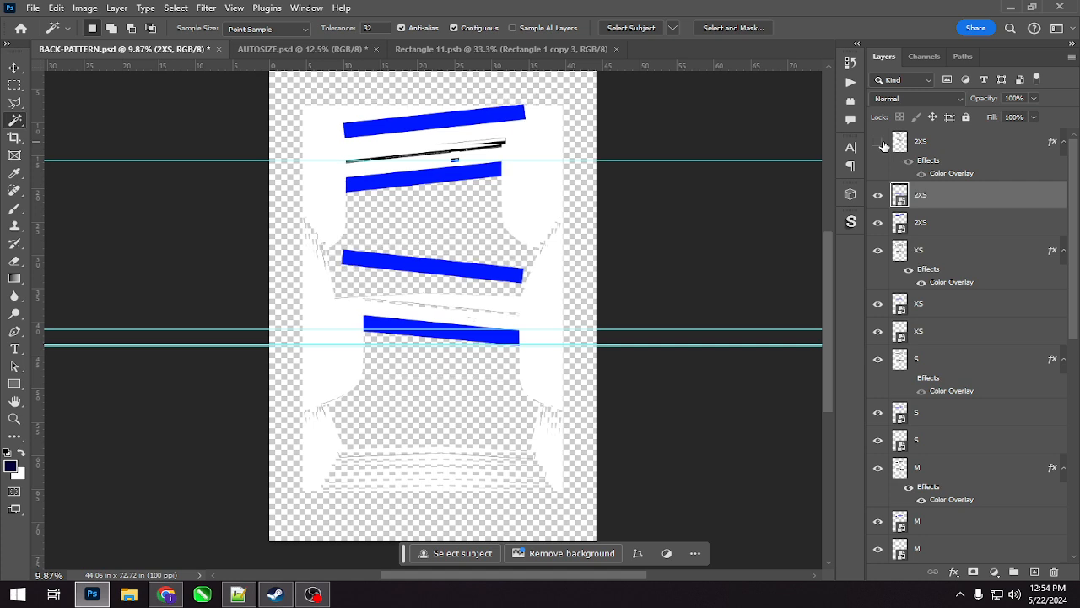
click(878, 196)
click(877, 144)
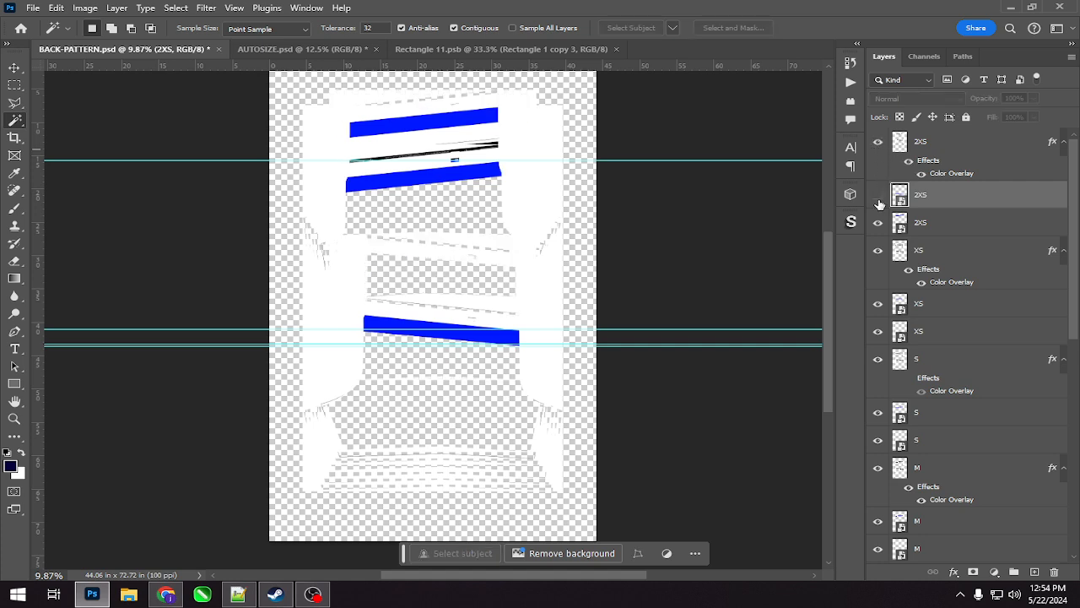
click(878, 200)
drag(878, 146, 879, 229)
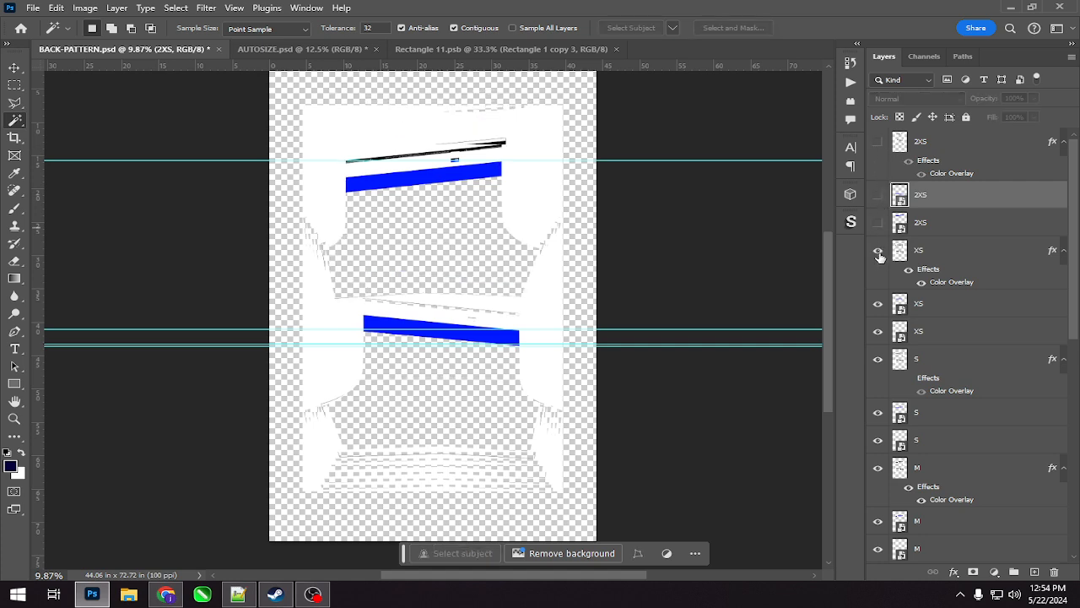
Hide all three XS layers and select the S outline layer
click(878, 254)
click(877, 252)
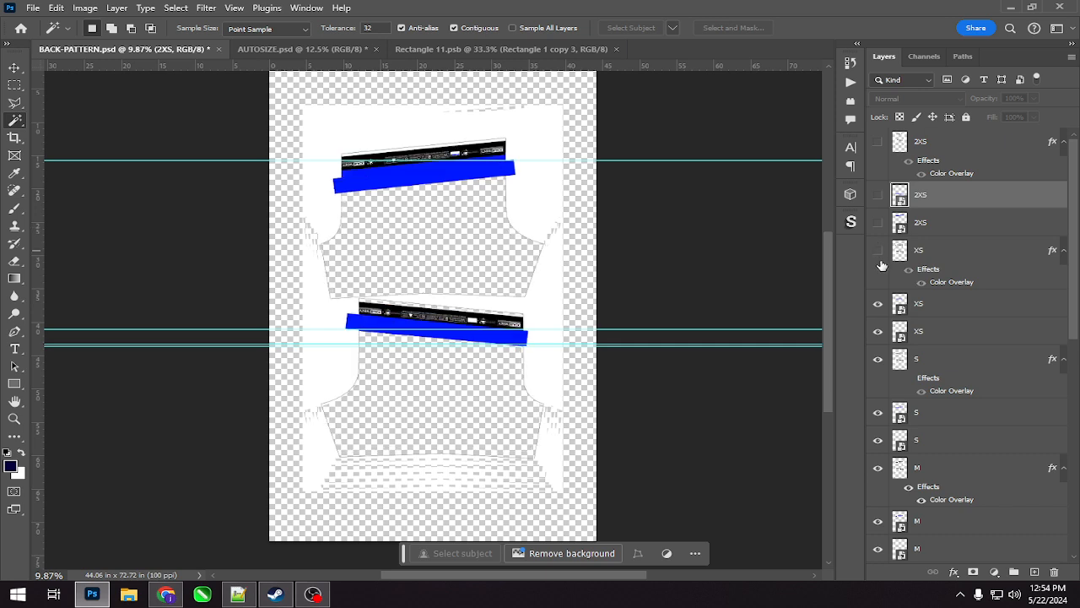
drag(878, 251, 876, 336)
click(898, 363)
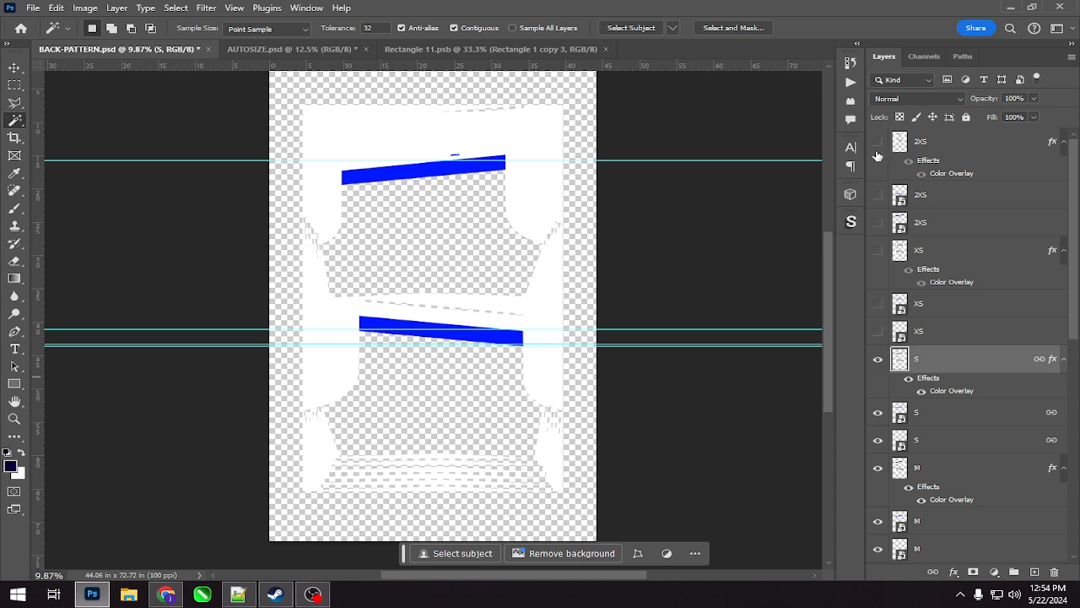
Make the hidden 2XS and XS layers visible again
drag(878, 142, 878, 332)
scroll(452, 183, up, 3)
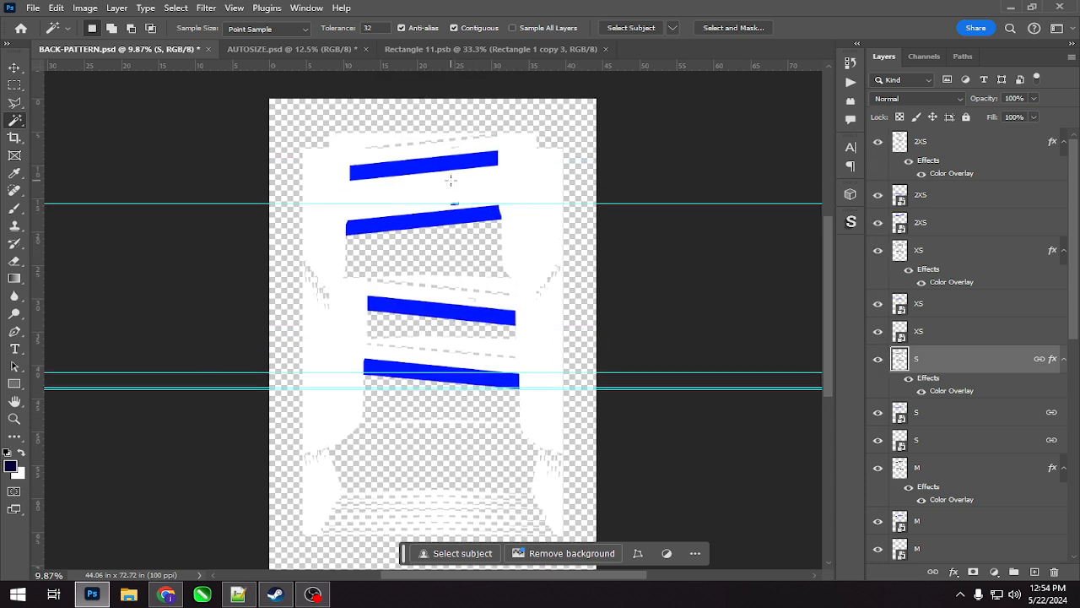
scroll(457, 185, down, 1)
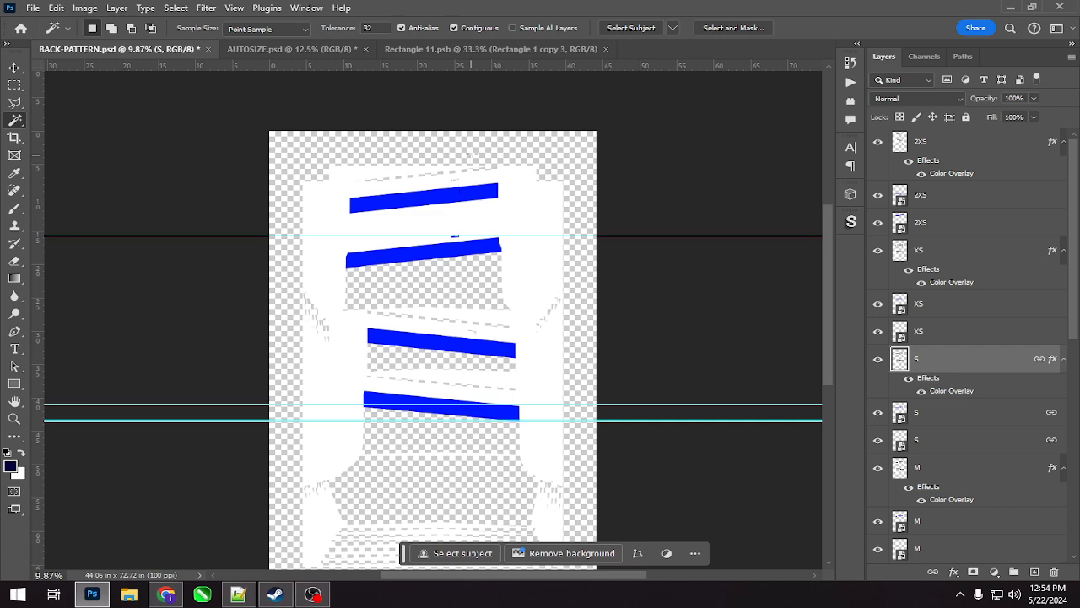
Close the Rectangle 11.psb smart object document and return to AUTOSIZE.psd
click(460, 49)
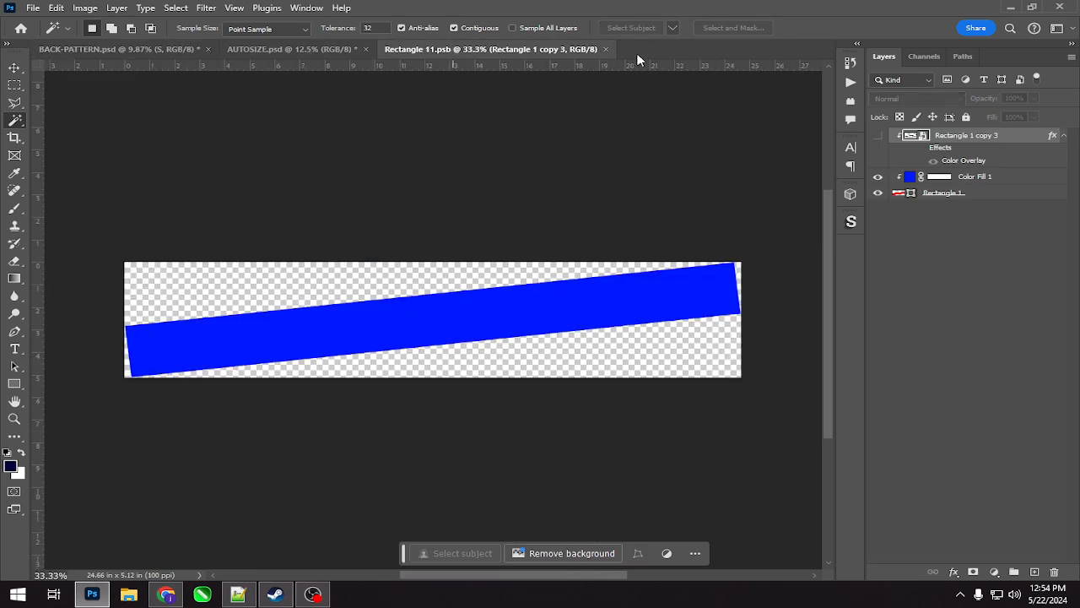
click(604, 50)
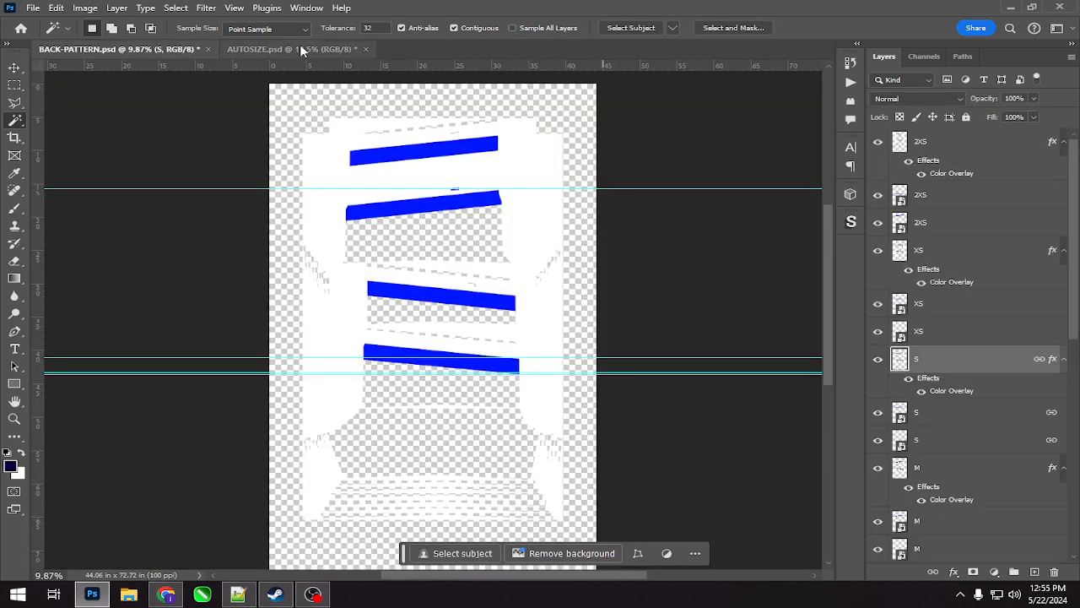
click(300, 50)
scroll(924, 253, up, 1)
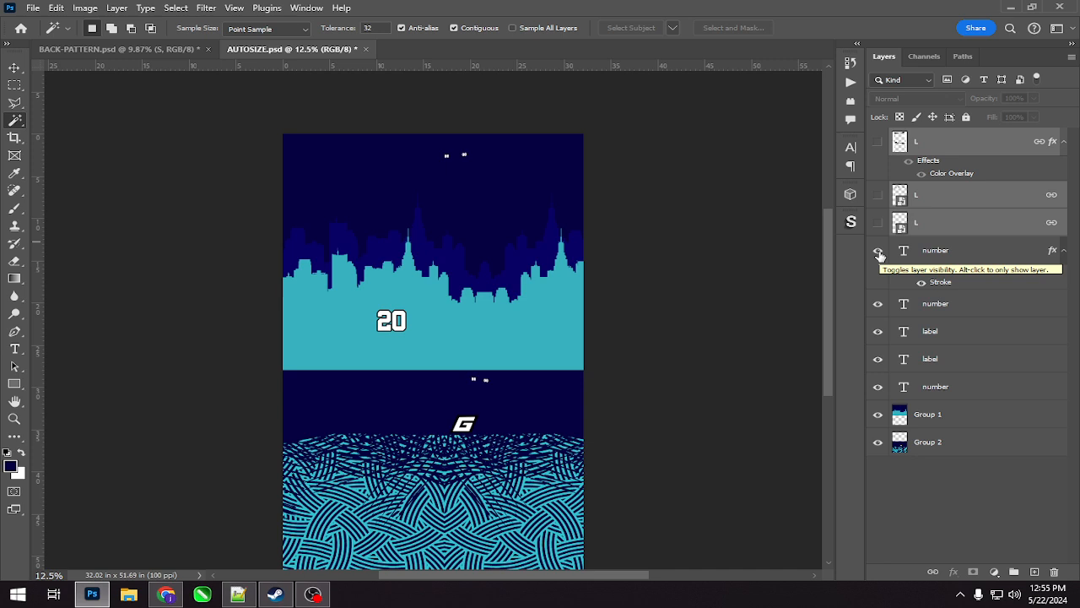
Examine the number and label text layers in AUTOSIZE.psd by selecting each one in turn
click(941, 257)
click(951, 304)
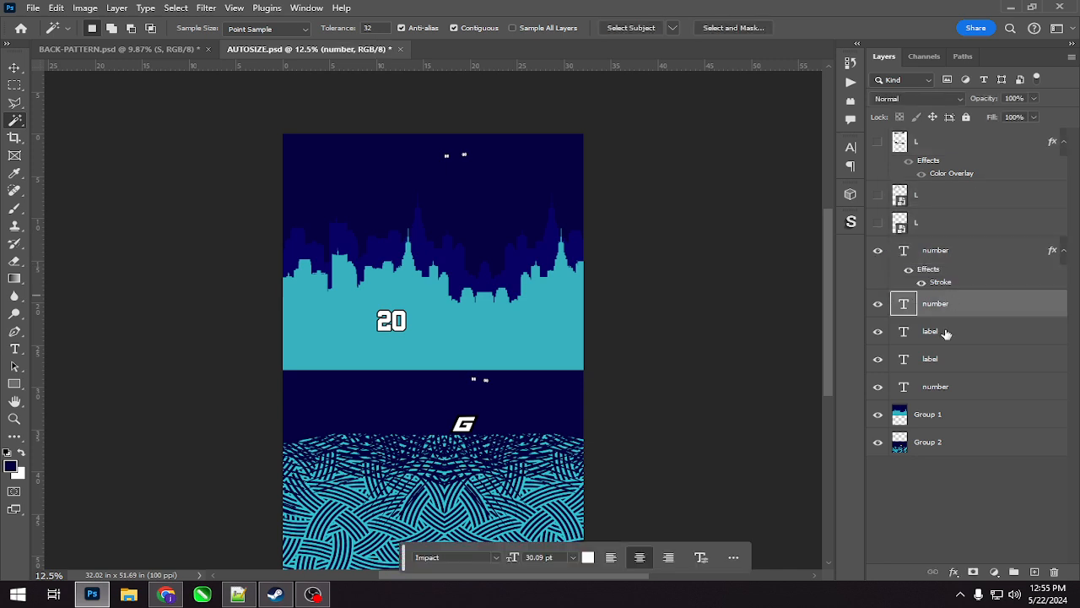
click(947, 332)
click(949, 358)
click(948, 387)
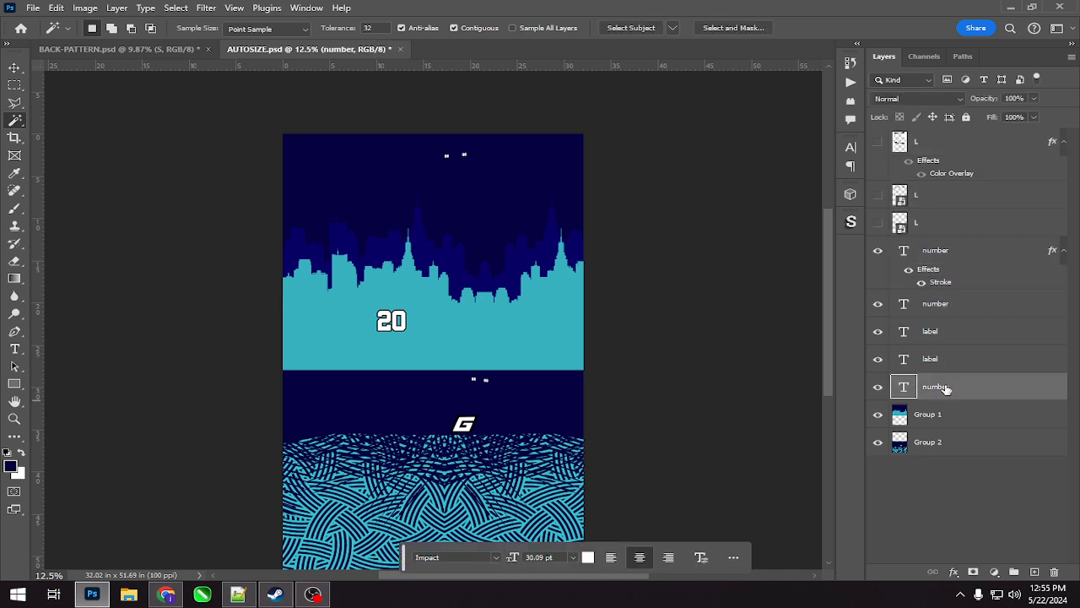
click(958, 358)
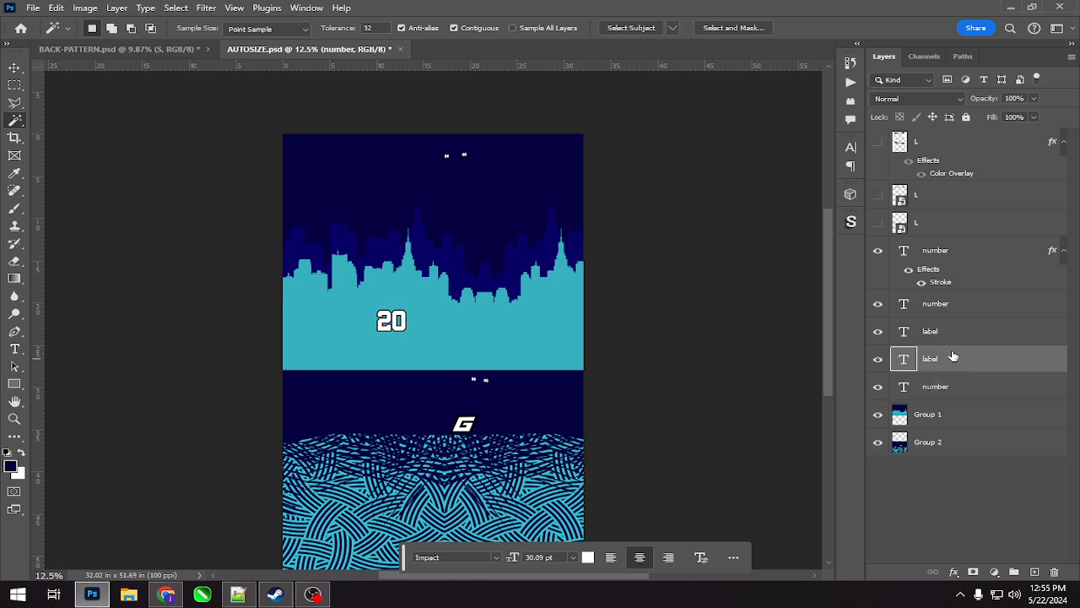
click(953, 331)
click(965, 304)
click(971, 251)
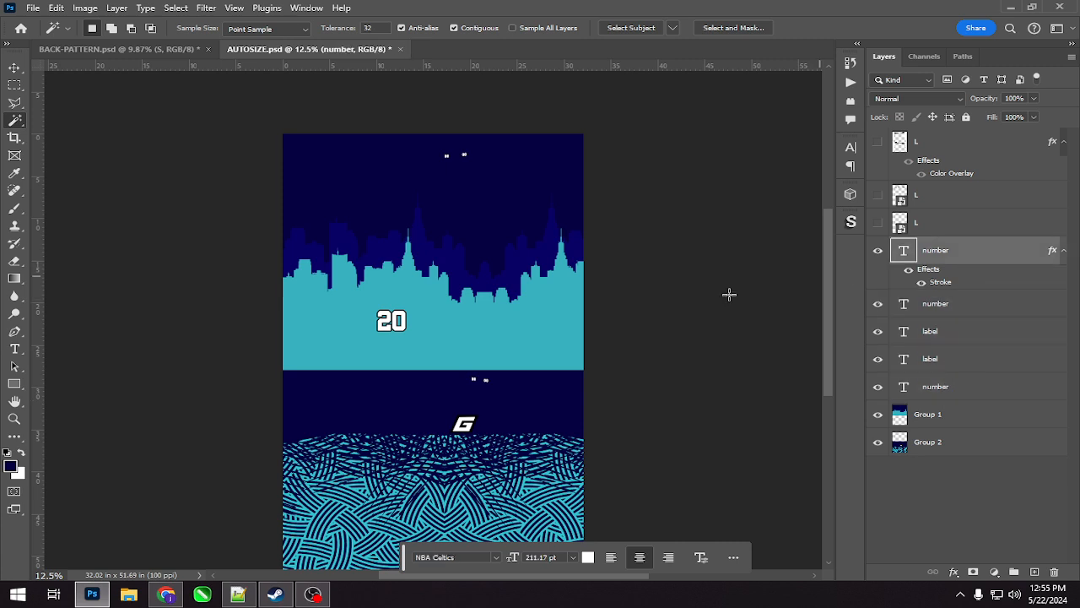
Switch to File Explorer and go to the "project 3 cx freeze" folder under Pictures > m.2 > BT-SIZER
click(130, 600)
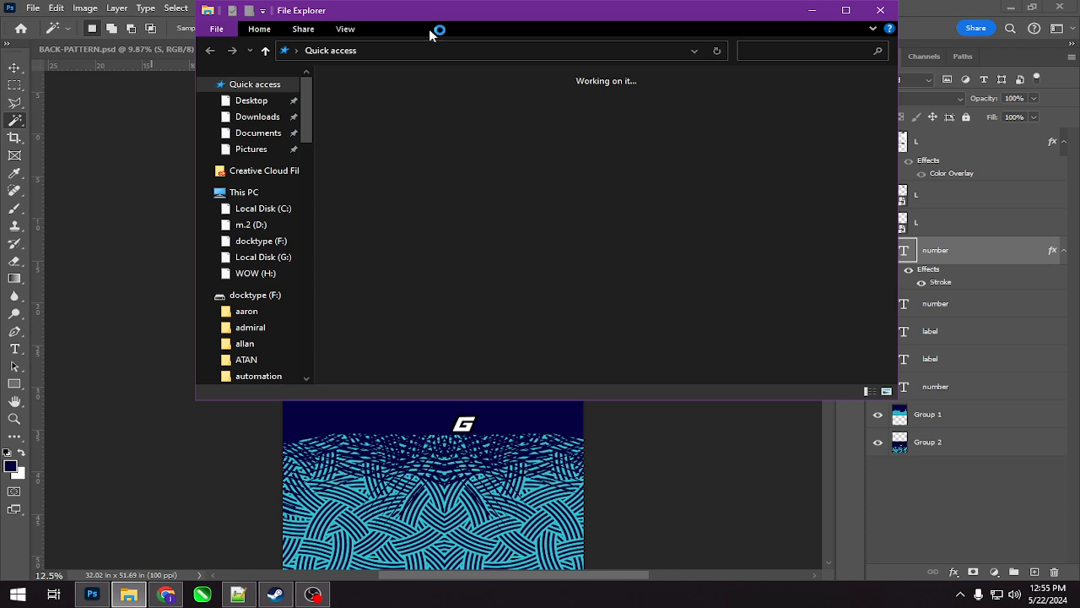
drag(437, 11, 516, 107)
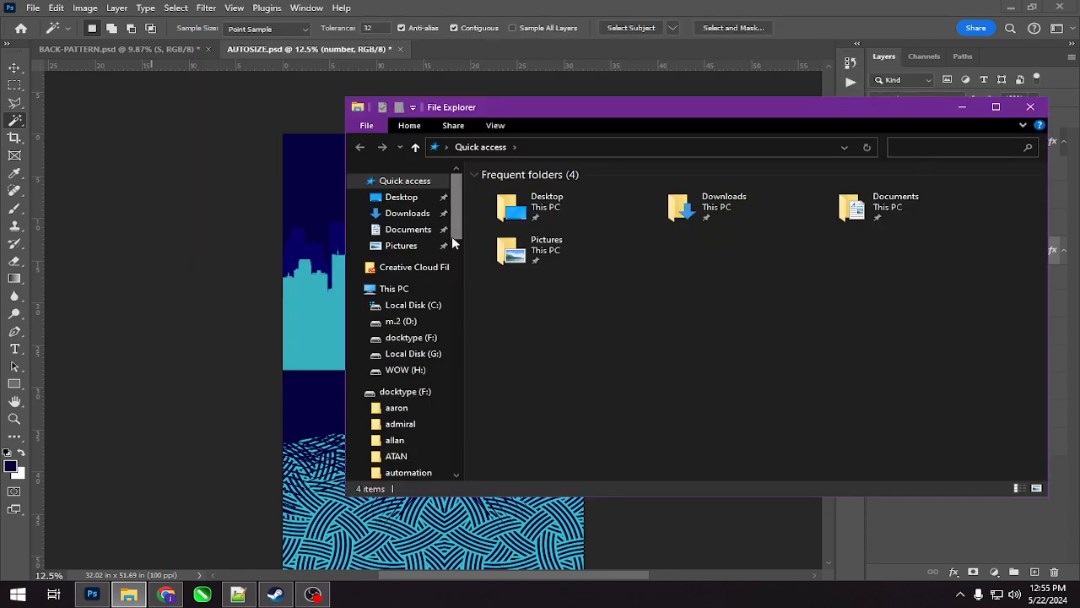
click(410, 249)
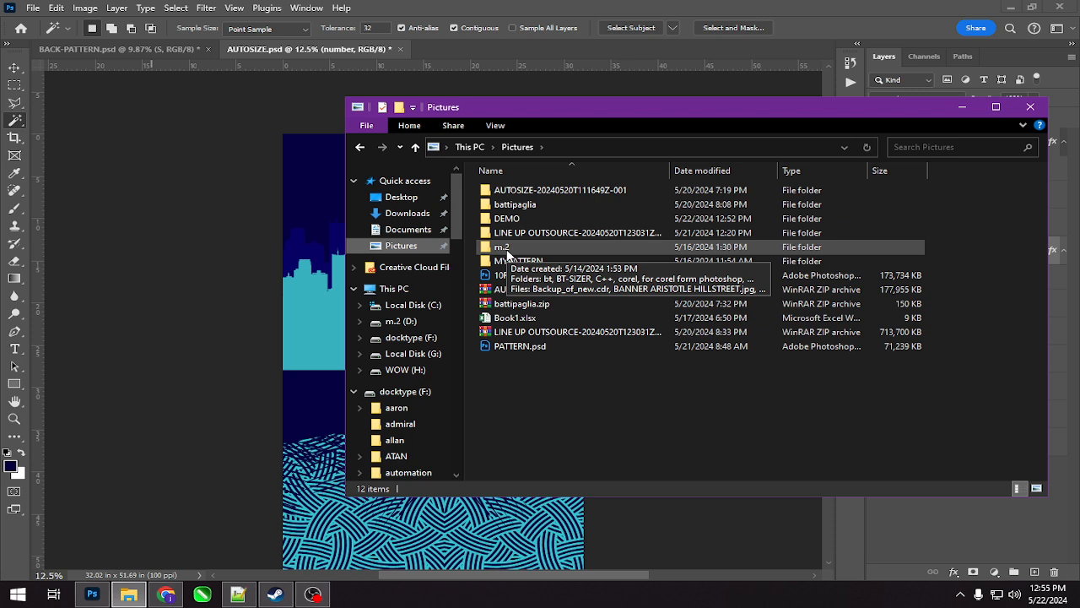
double_click(567, 233)
click(361, 148)
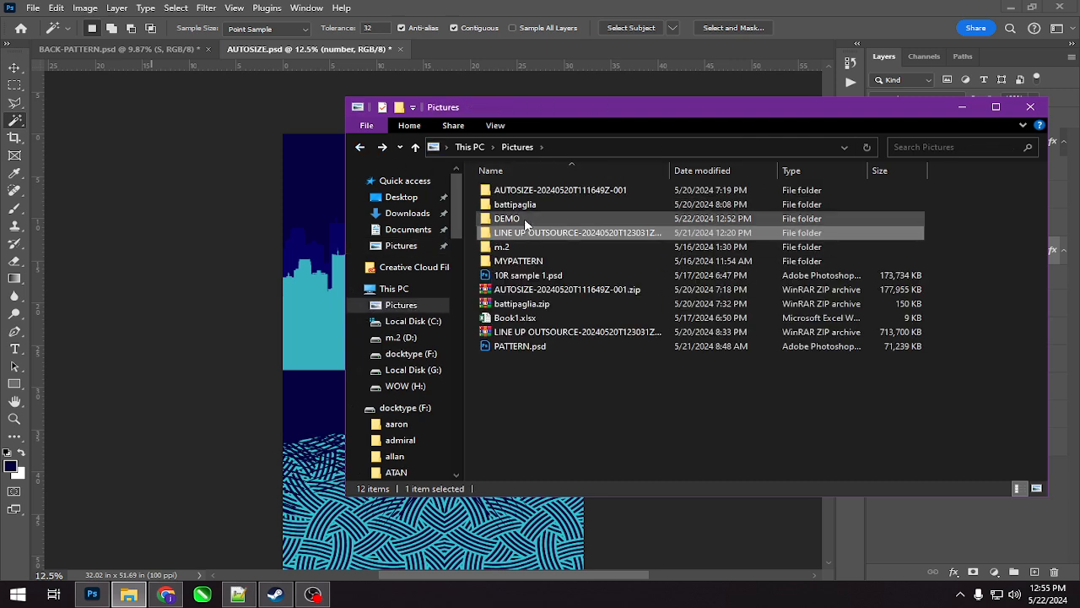
double_click(520, 249)
double_click(526, 202)
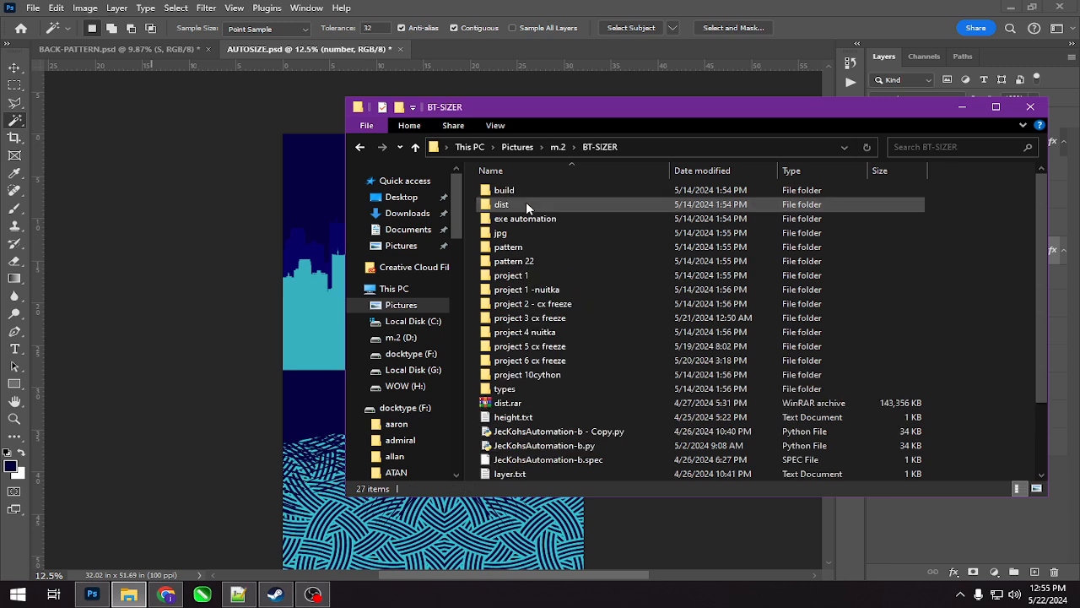
double_click(559, 317)
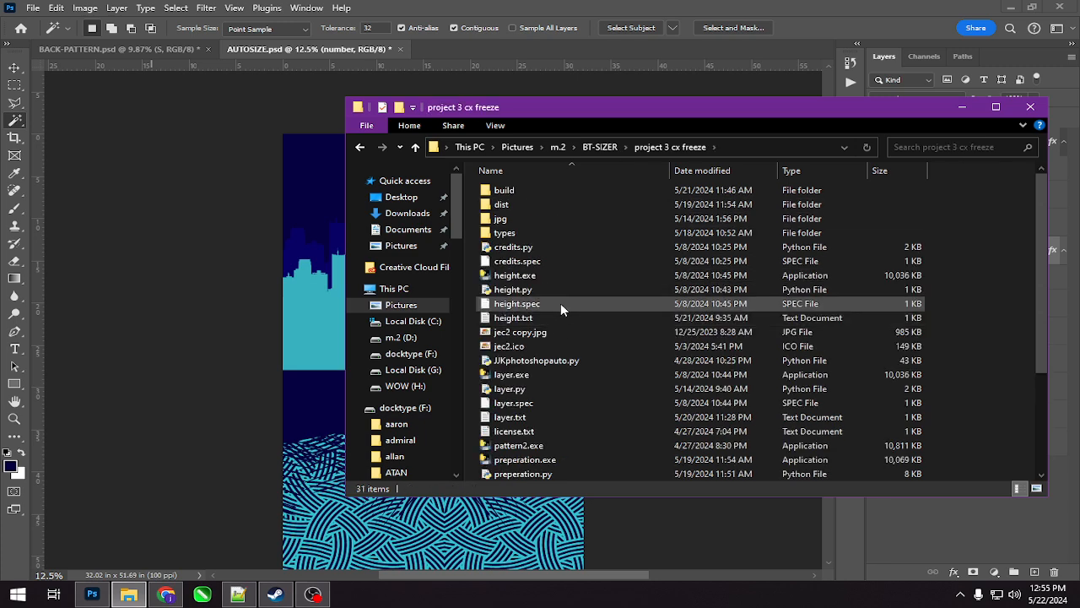
Run PSjecauto.py, place its Photoshop Automation window beside the artwork with the other windows minimized, and enable ADD PATTERN
scroll(574, 331, down, 2)
double_click(520, 445)
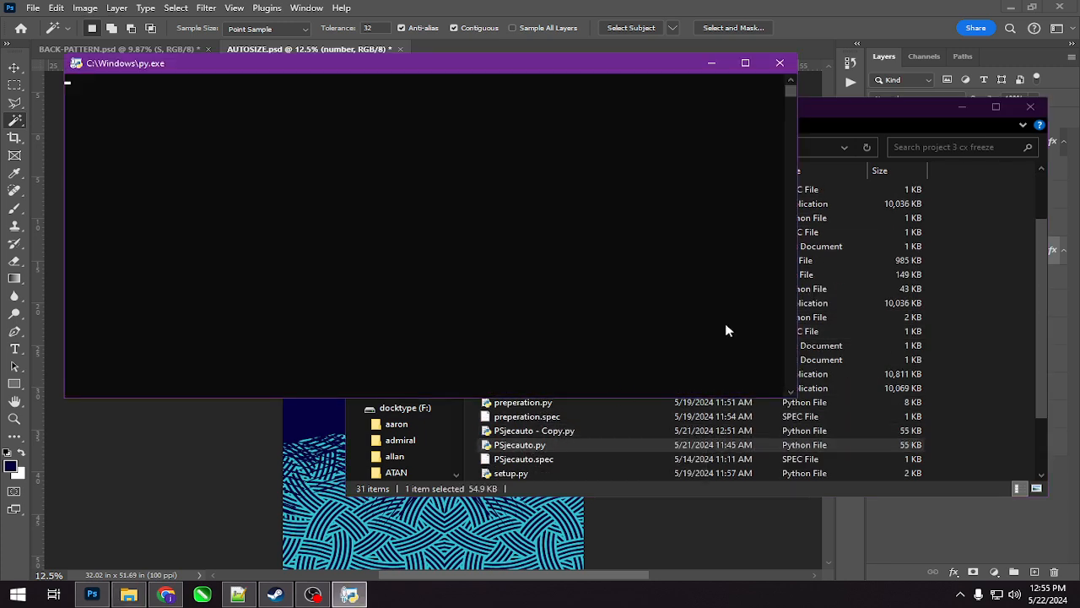
click(962, 108)
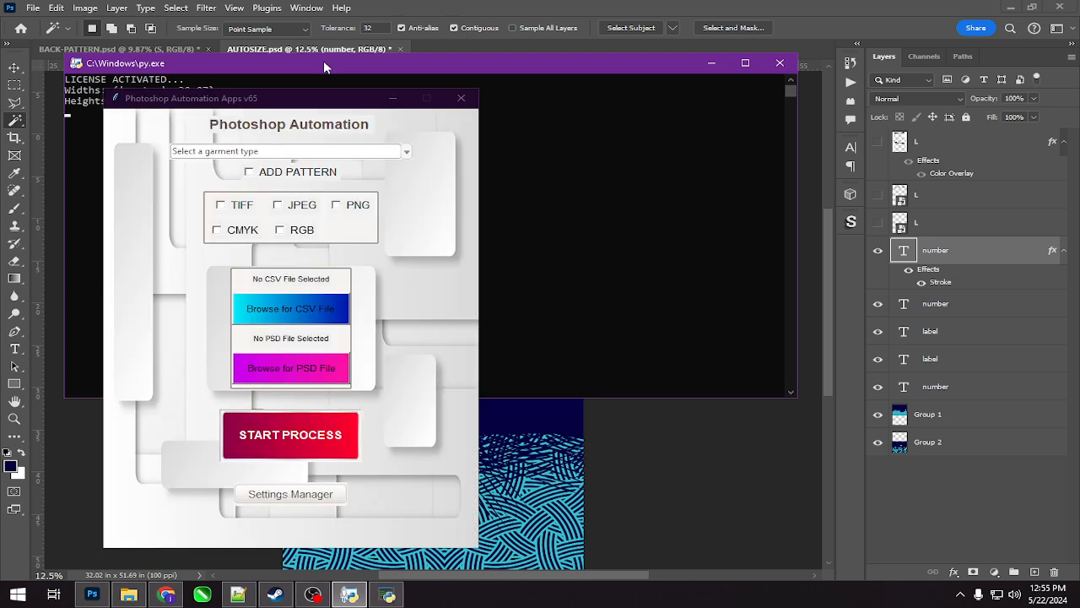
drag(323, 61, 581, 145)
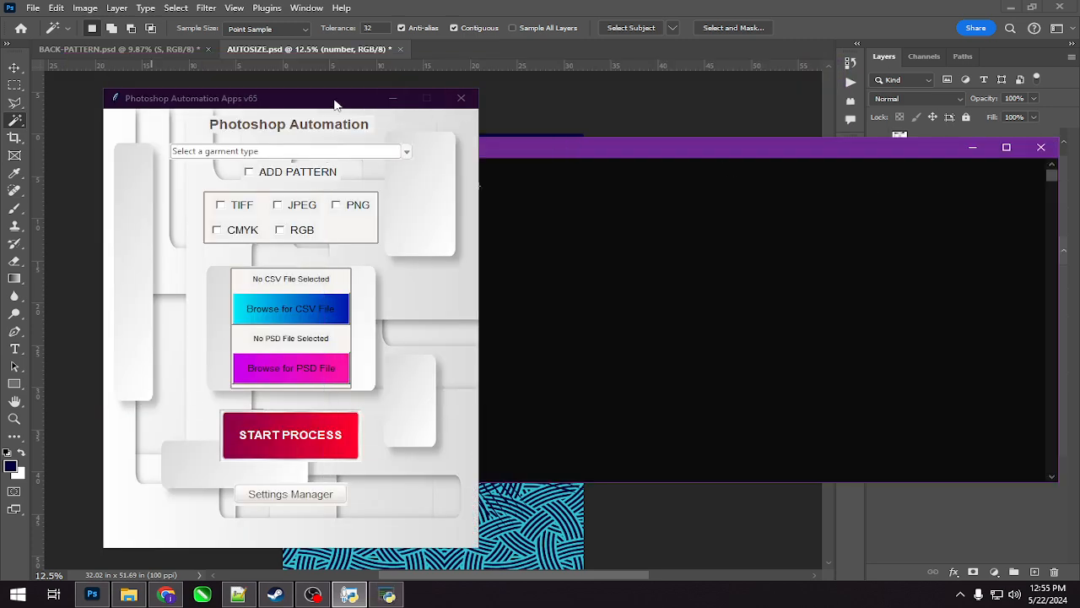
drag(334, 105, 865, 130)
click(973, 147)
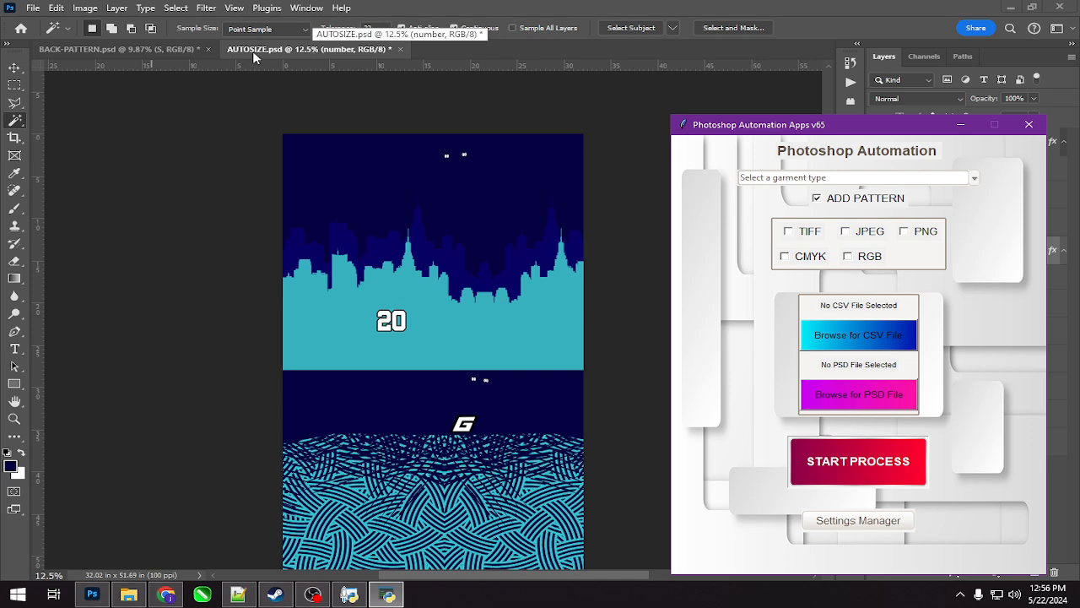
Merge the three 2XS layers in BACK-PATTERN.psd into a single layer
click(141, 49)
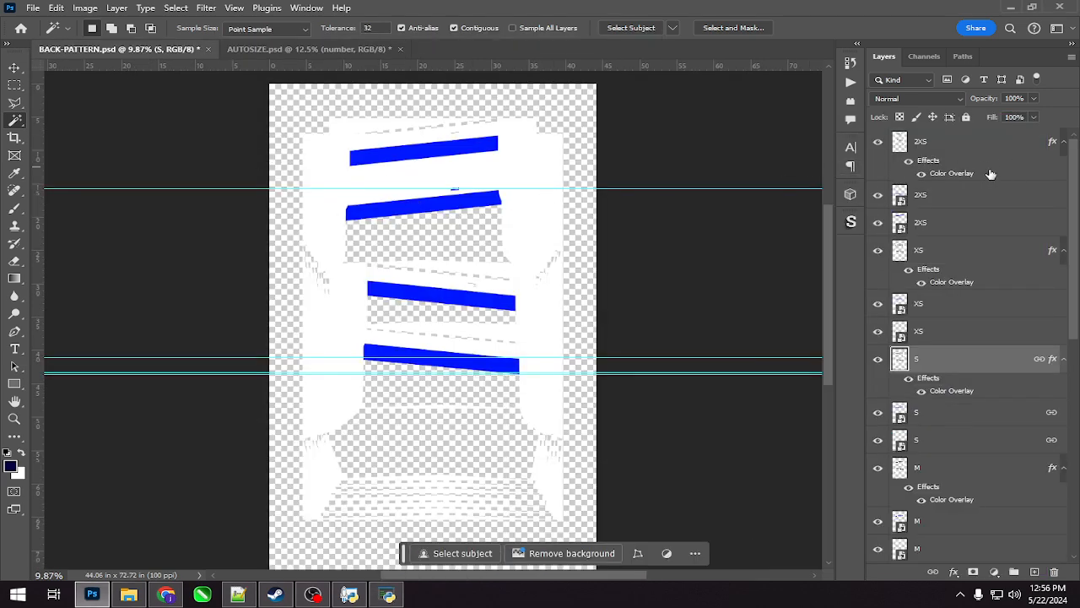
click(961, 149)
shift+click(938, 197)
shift+click(943, 219)
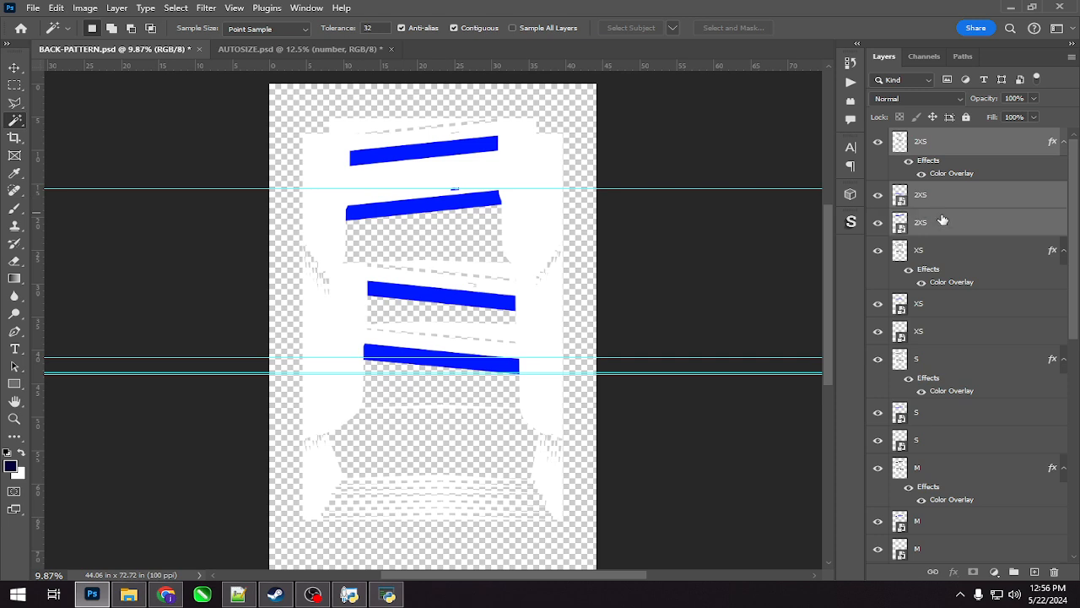
key(ctrl+e)
Merge the three XS layers into one layer and the three S layers into another
click(942, 179)
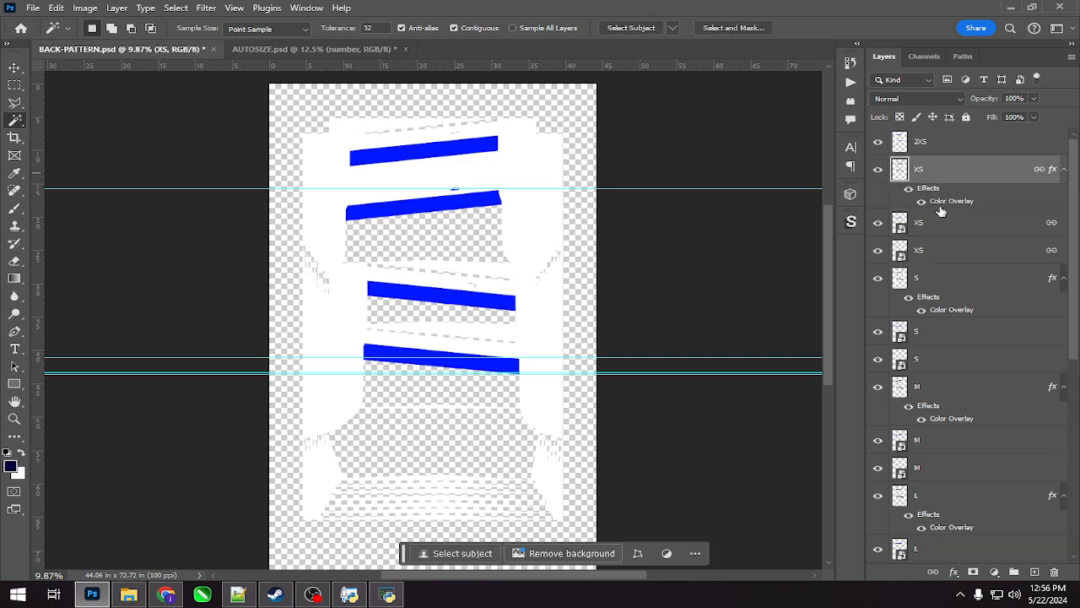
shift+click(941, 223)
shift+click(940, 256)
key(ctrl+e)
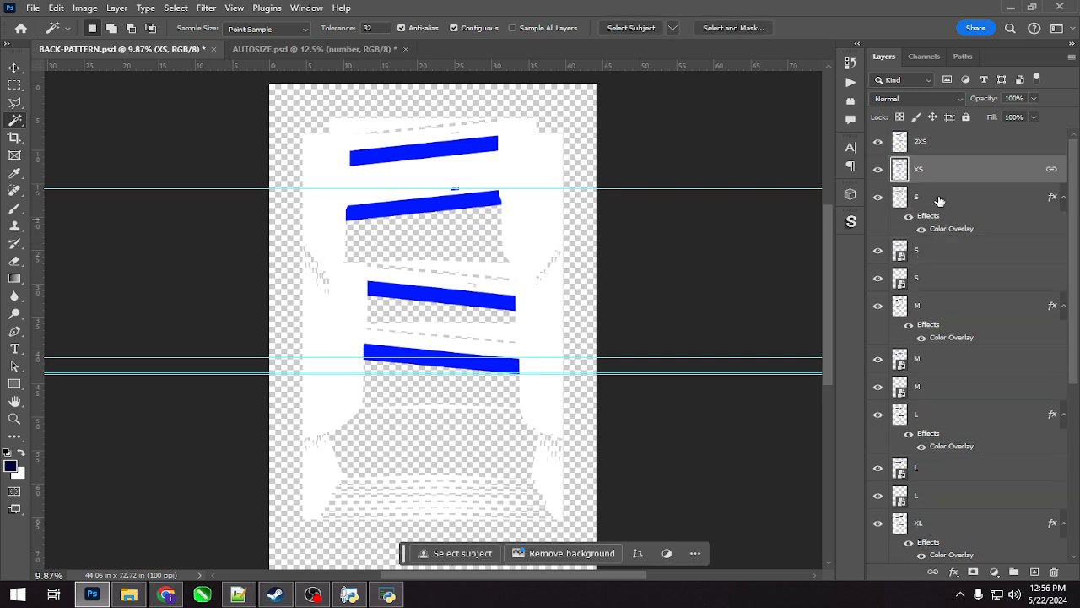
click(940, 199)
shift+click(935, 251)
shift+click(937, 279)
key(ctrl+e)
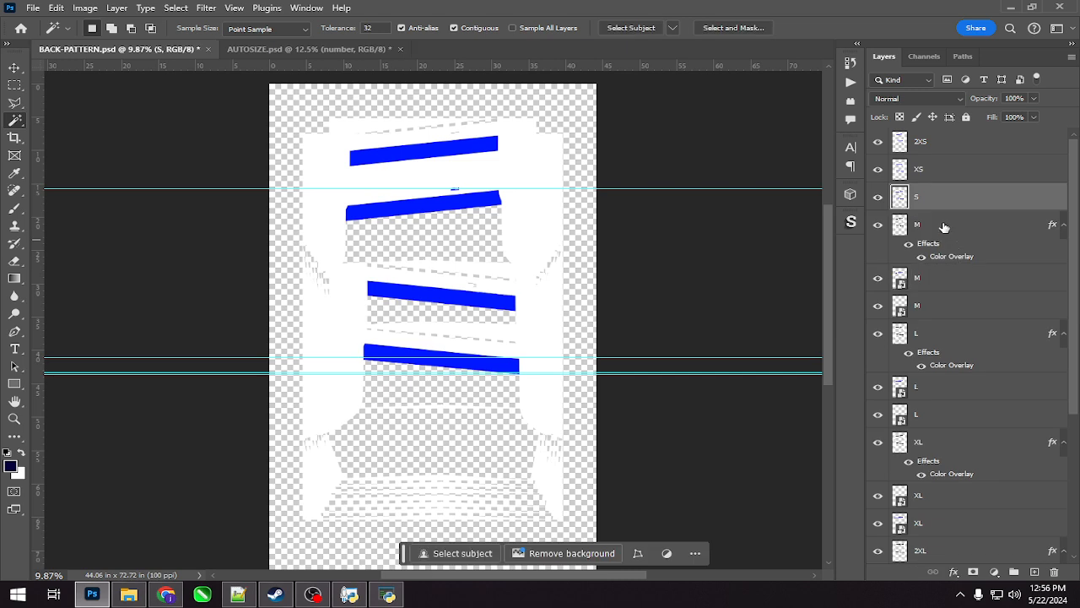
Merge the three M layers into one layer and the three L layers into another
click(944, 226)
shift+click(943, 281)
shift+click(940, 305)
key(ctrl+e)
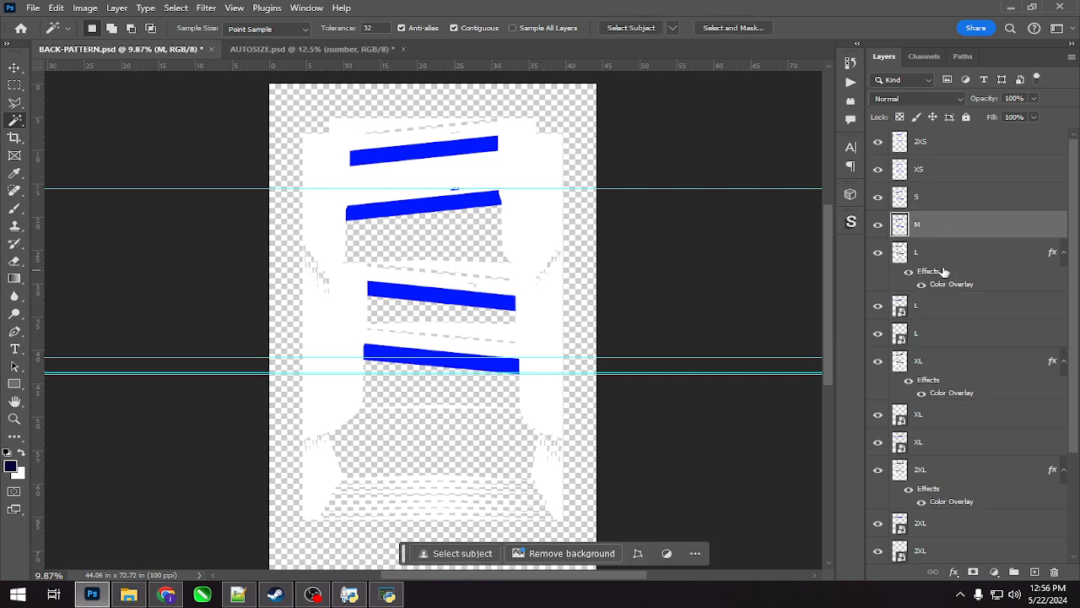
click(938, 254)
shift+click(937, 311)
shift+click(935, 334)
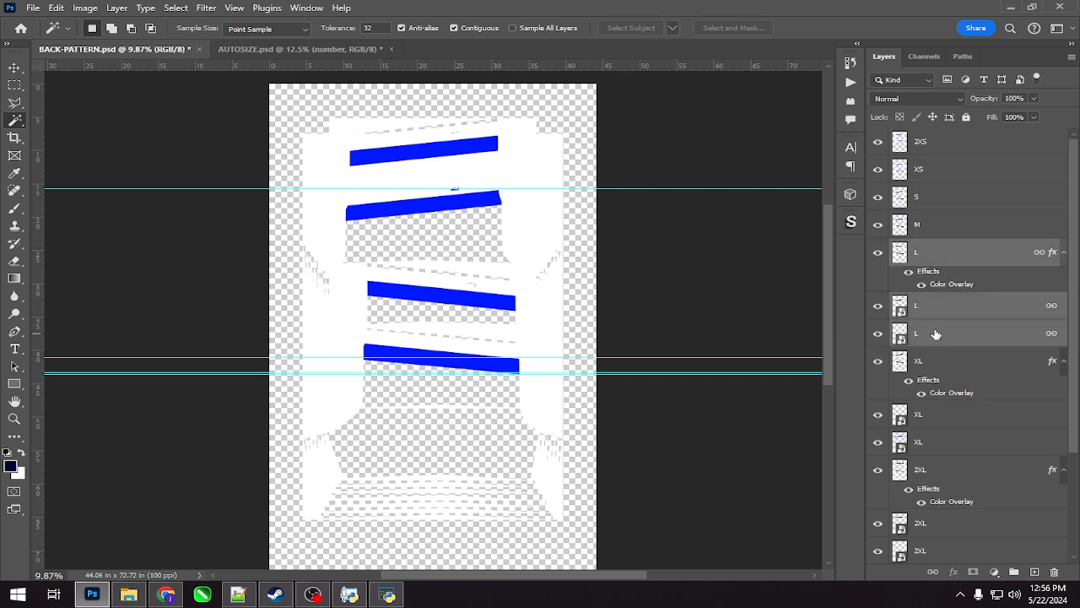
key(ctrl+e)
Merge the three XL layers into one layer and the three 2XL layers into another
click(935, 282)
shift+click(932, 332)
shift+click(927, 360)
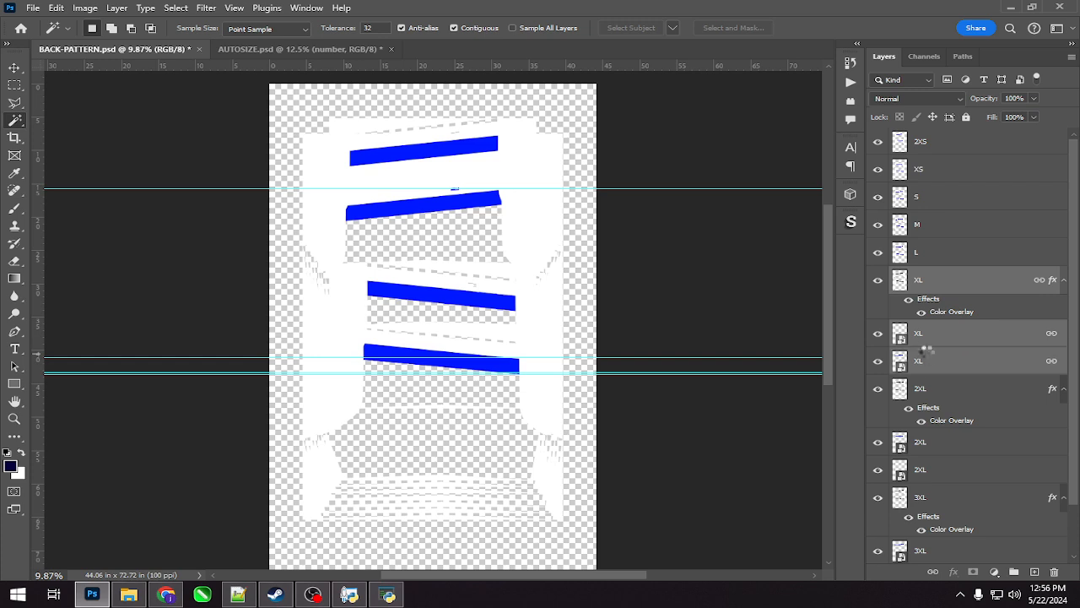
key(ctrl+e)
click(930, 311)
shift+click(943, 365)
shift+click(944, 391)
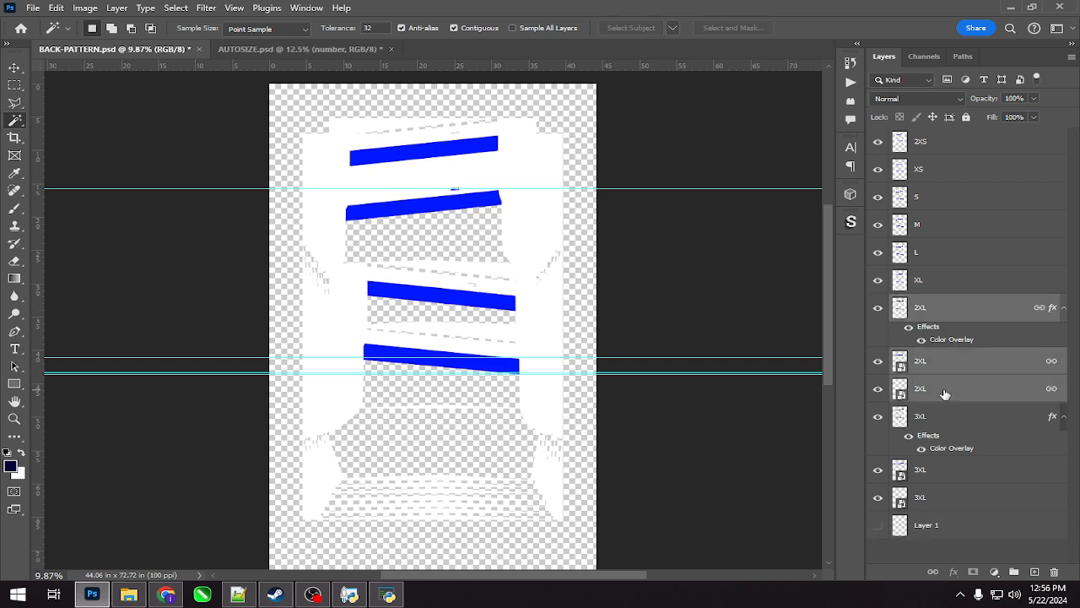
key(ctrl+e)
Merge the three 3XL layers into one layer and unlink it from the XS layer
click(935, 336)
shift+click(937, 389)
shift+click(944, 417)
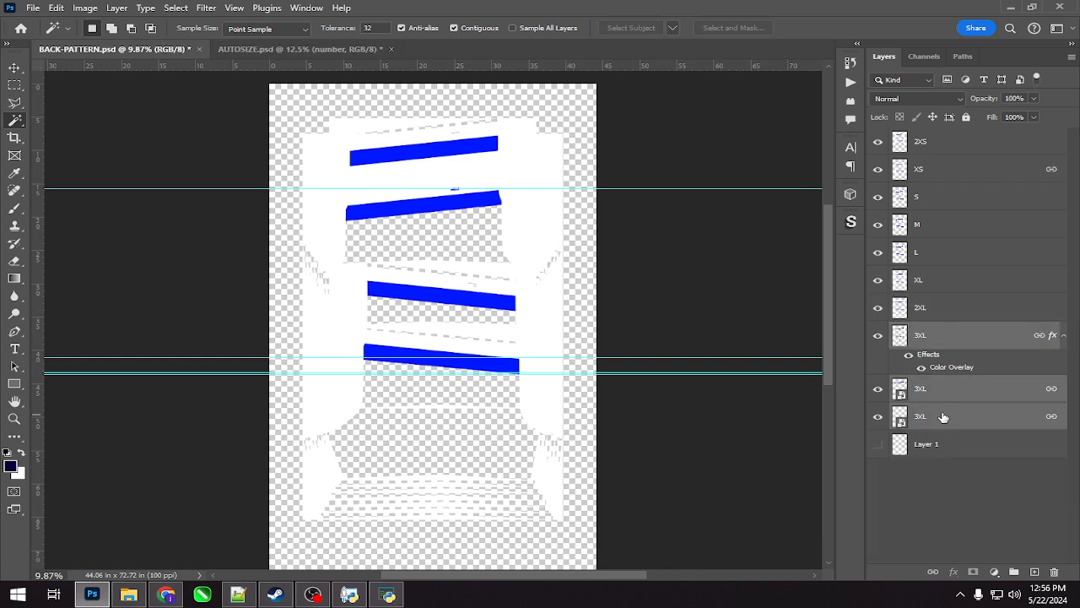
key(ctrl+e)
right_click(1000, 342)
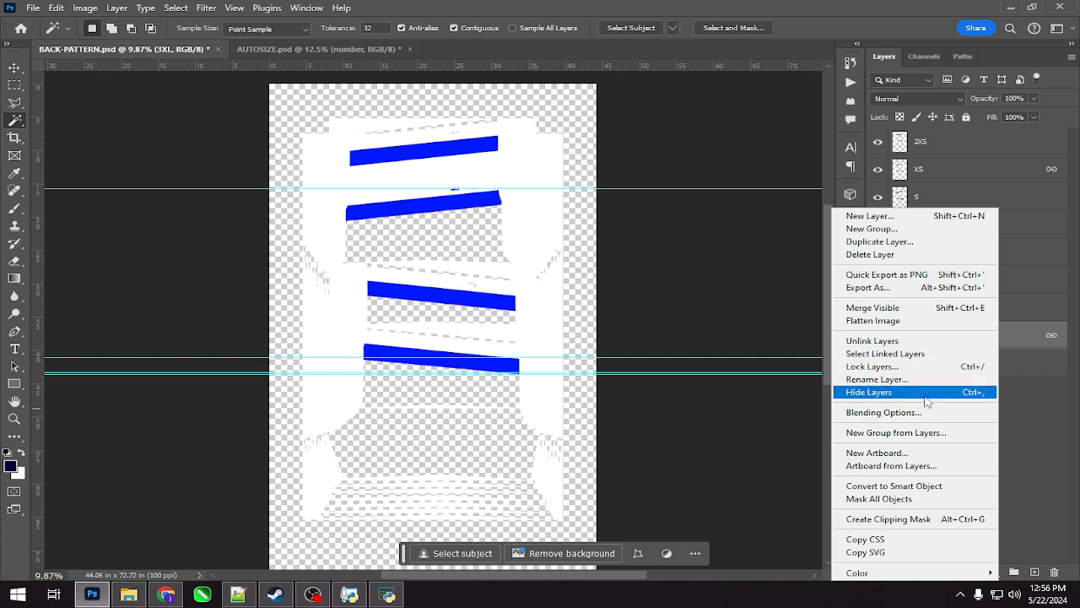
click(926, 341)
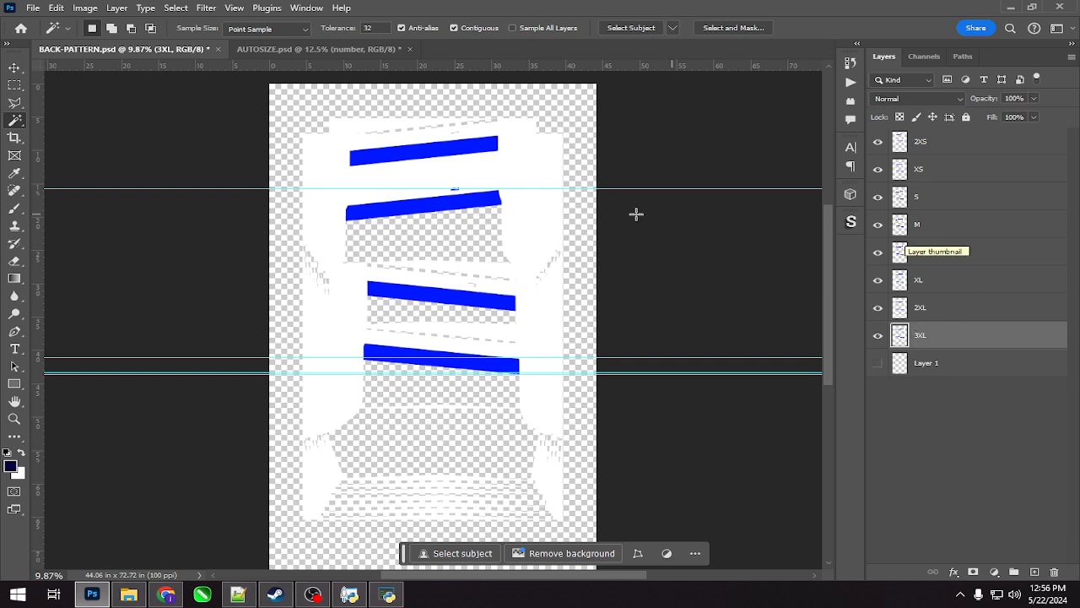
Save the merged document as PATTERN.psd in the WITH GARTER folder, keeping Maximize Compatibility on
click(34, 9)
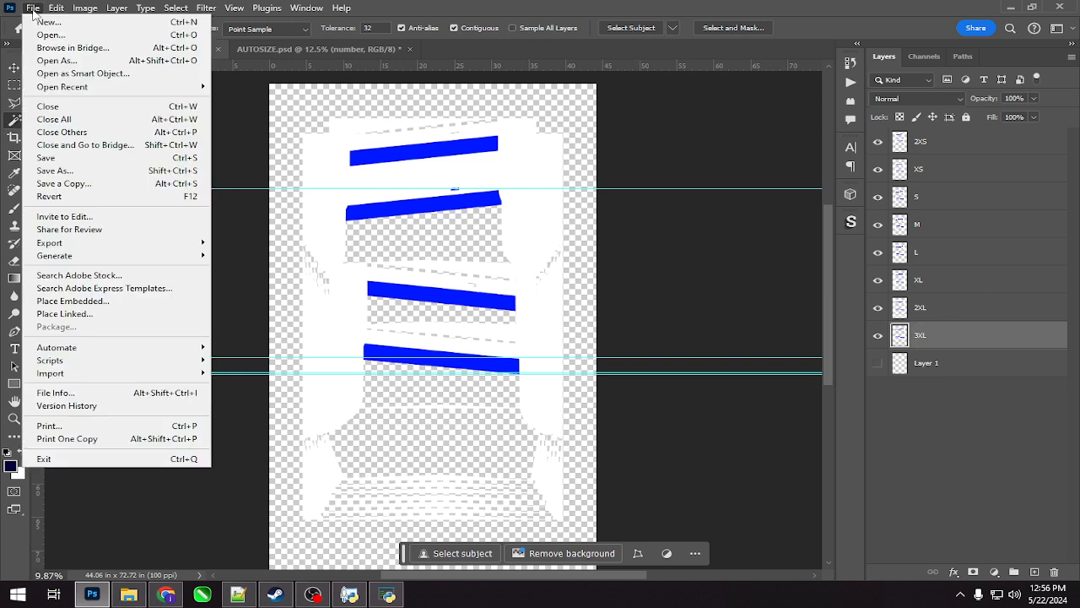
click(71, 170)
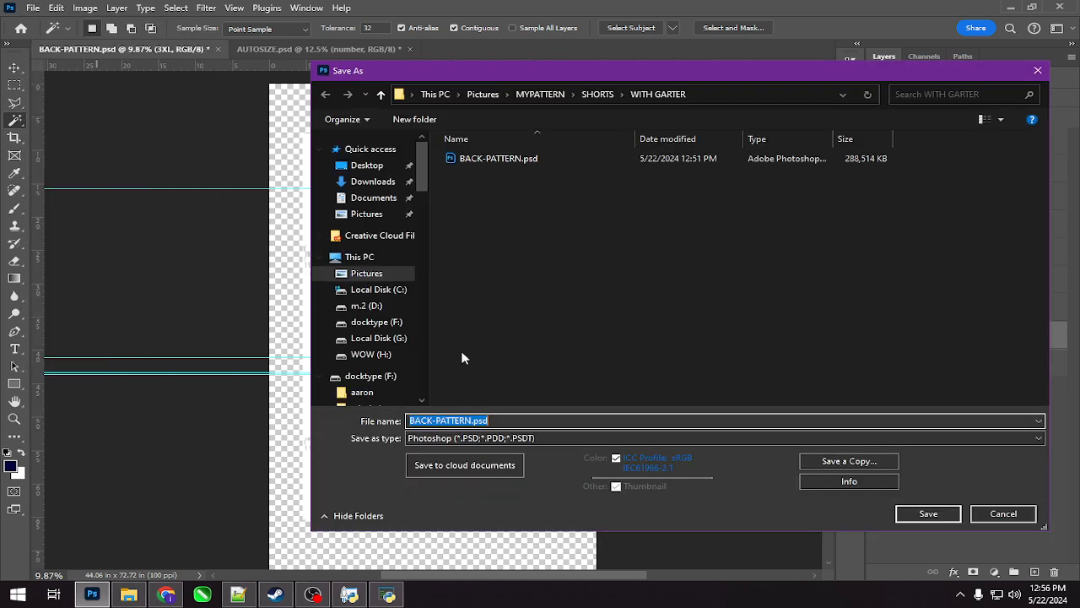
click(507, 420)
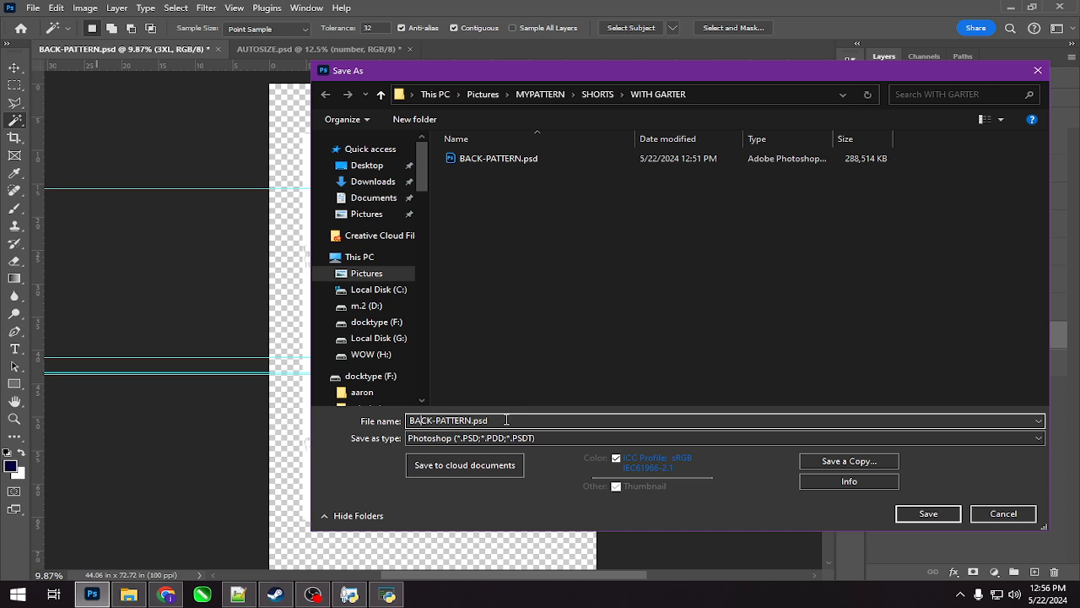
key(shift+Right)
key(shift+Right)
key(shift+Right)
key(shift+Right)
key(shift+Right)
key(Delete)
click(927, 513)
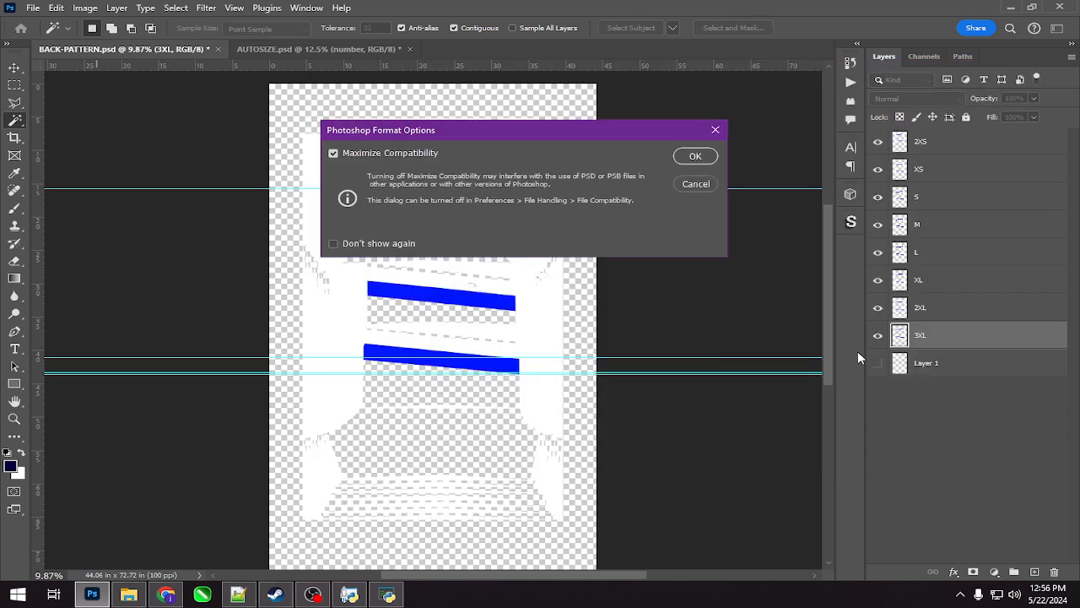
click(698, 156)
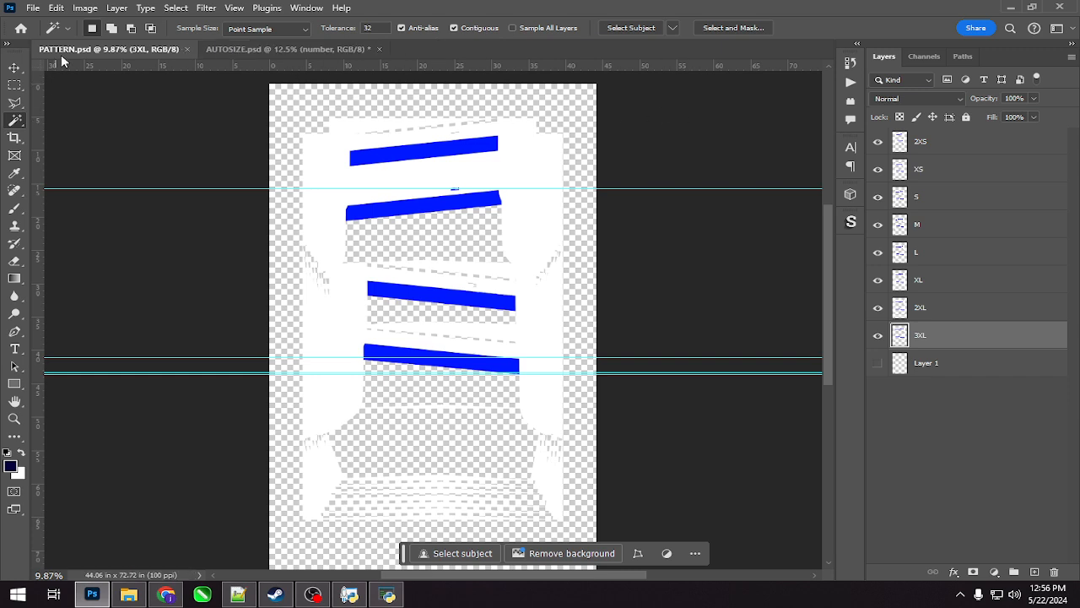
Return to AUTOSIZE.psd, bring up the Photoshop Automation window, and enable JPEG and RGB output
click(233, 48)
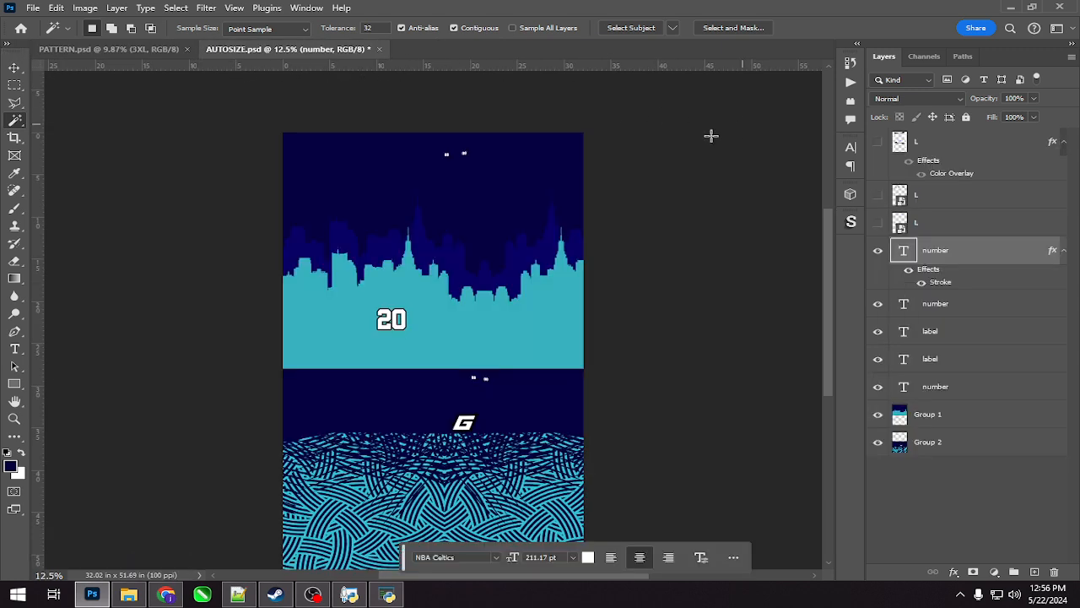
click(389, 596)
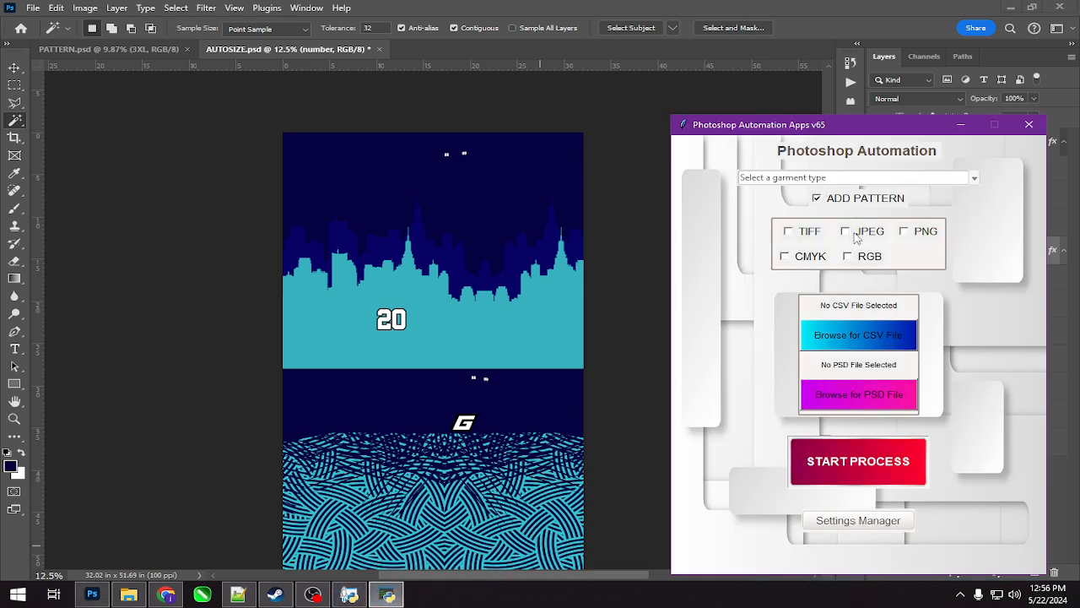
Browse for the CSV file and select lower.csv in the GULODONIANS order's PDF folder
click(885, 332)
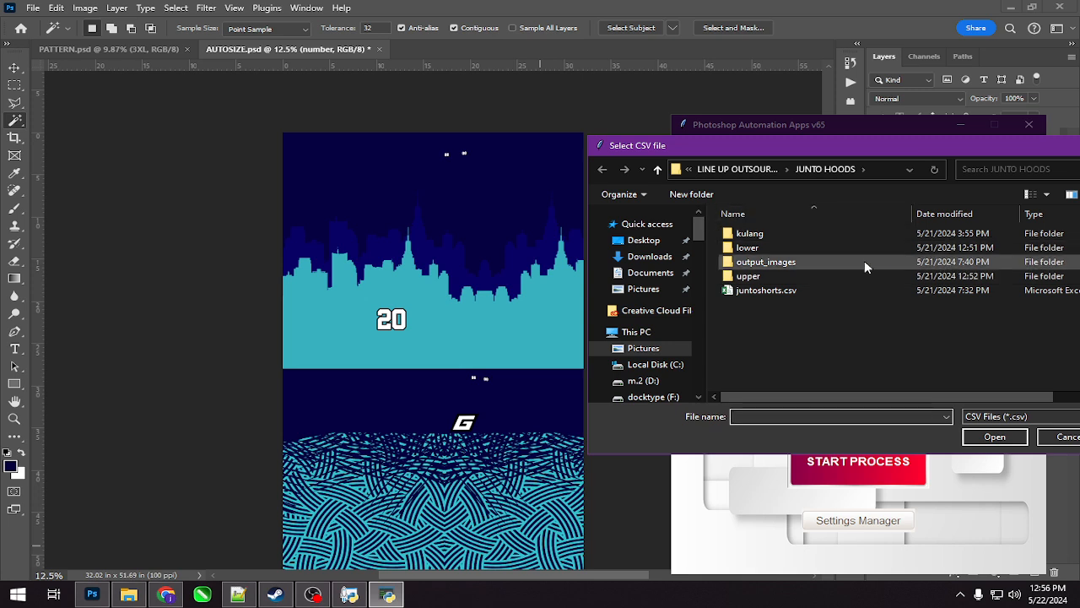
click(705, 168)
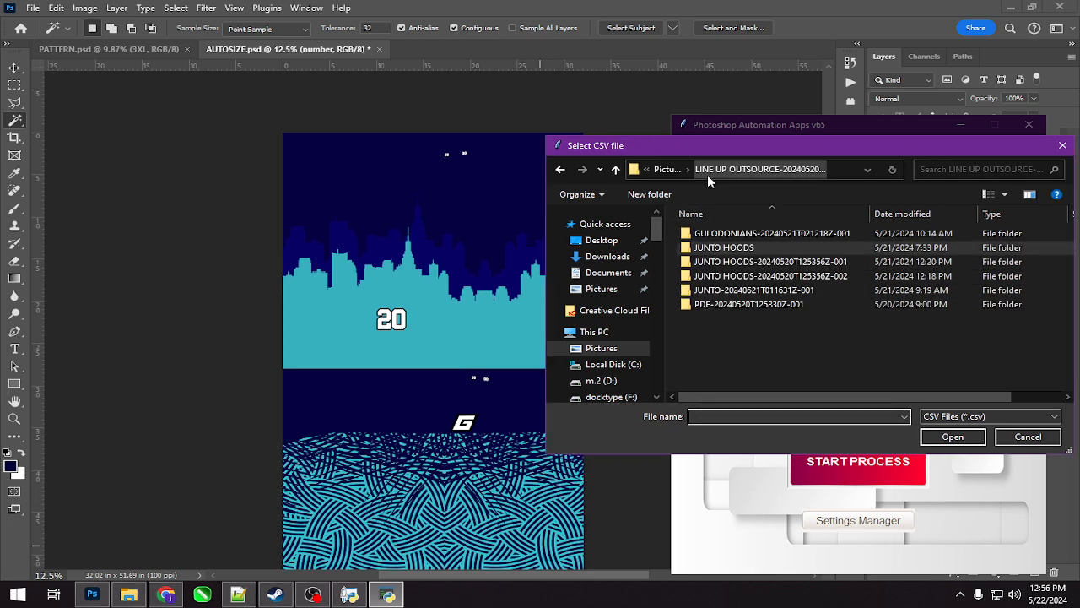
double_click(746, 236)
double_click(746, 236)
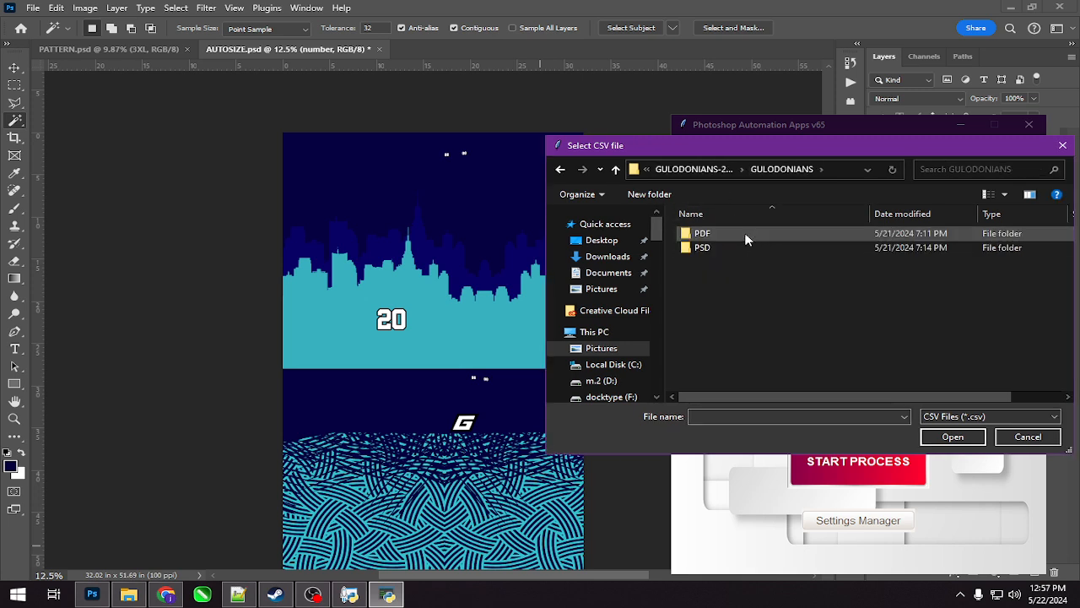
double_click(744, 234)
click(716, 247)
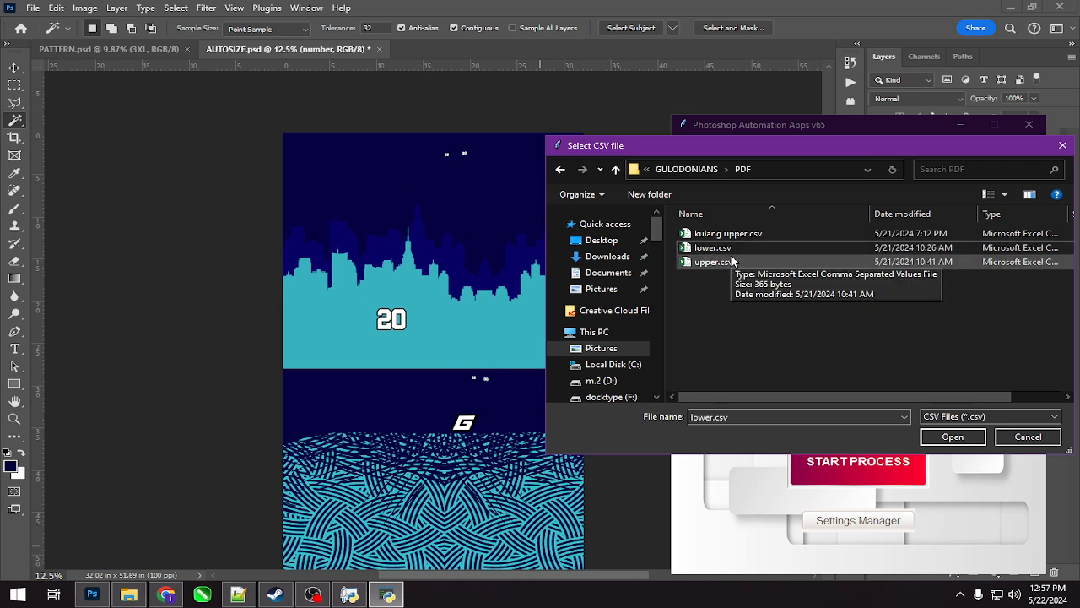
Load lower.csv from the DEMO folder in Pictures as the automation's CSV file
click(609, 289)
double_click(725, 264)
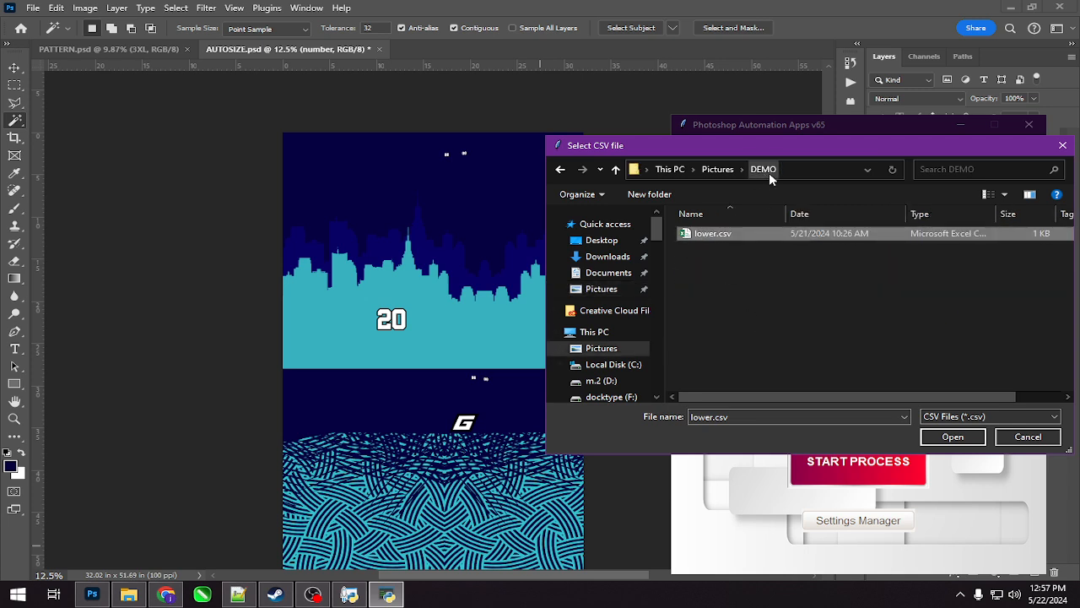
click(940, 439)
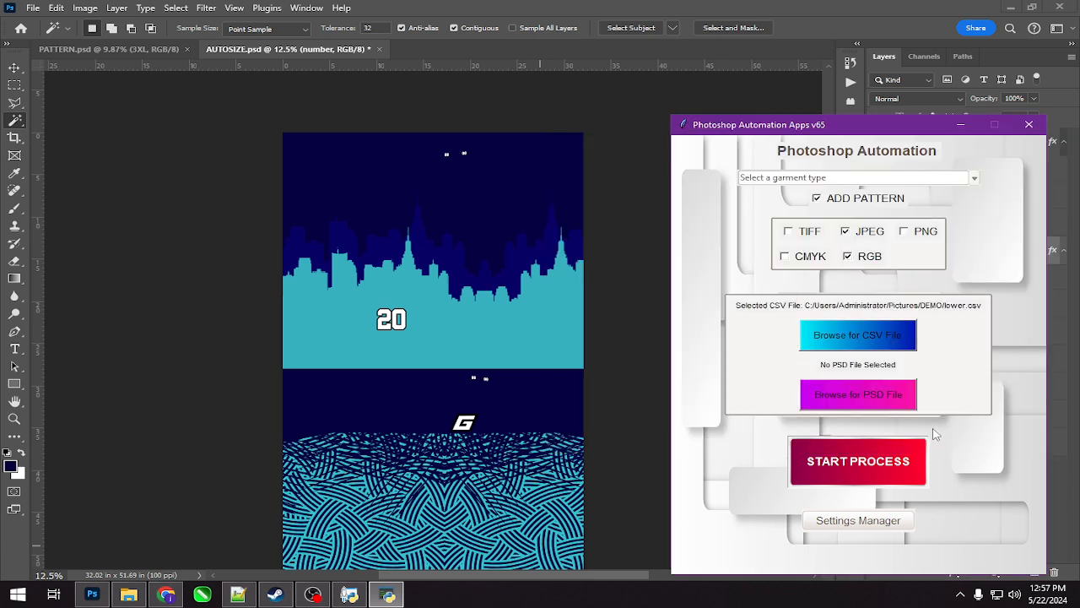
Load AUTOSIZE.psd from the DEMO folder in Pictures as the automation's template PSD file
click(858, 394)
click(720, 236)
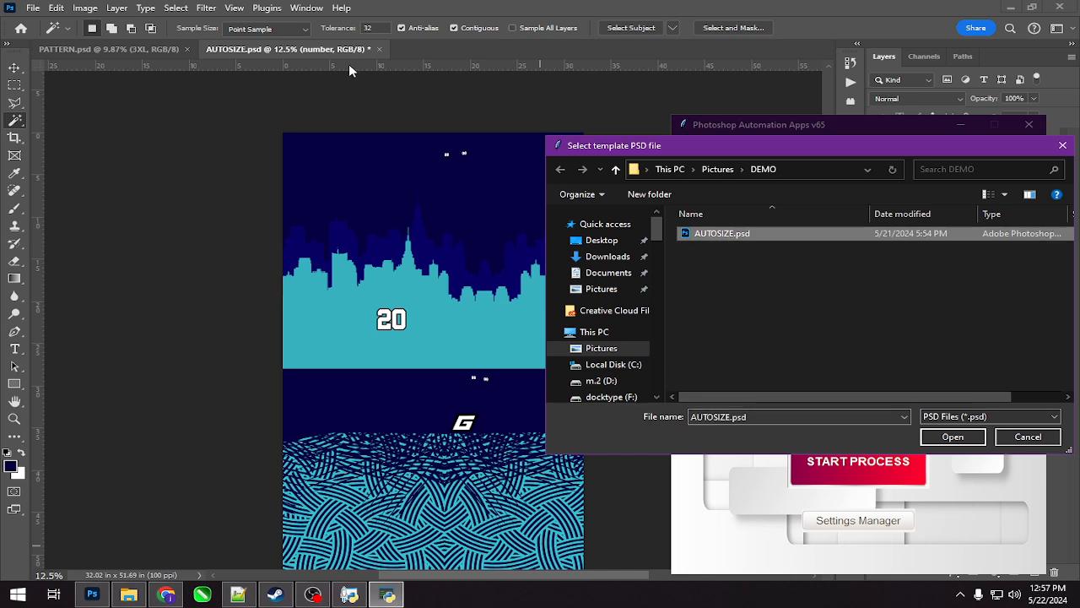
click(963, 436)
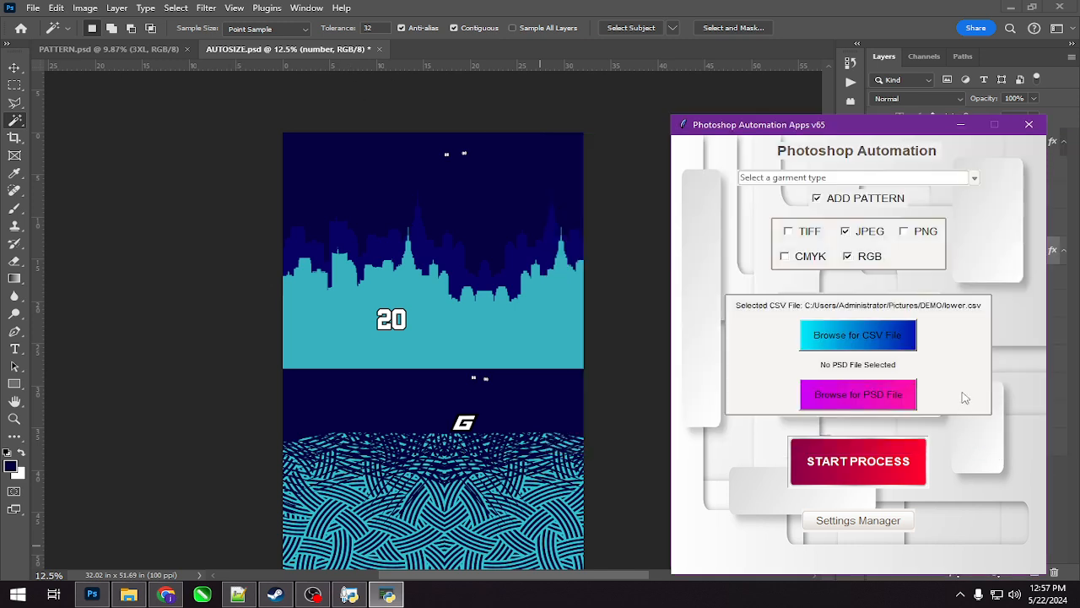
Choose PATTERNADDLOWER as the garment type and start the automation process
click(854, 464)
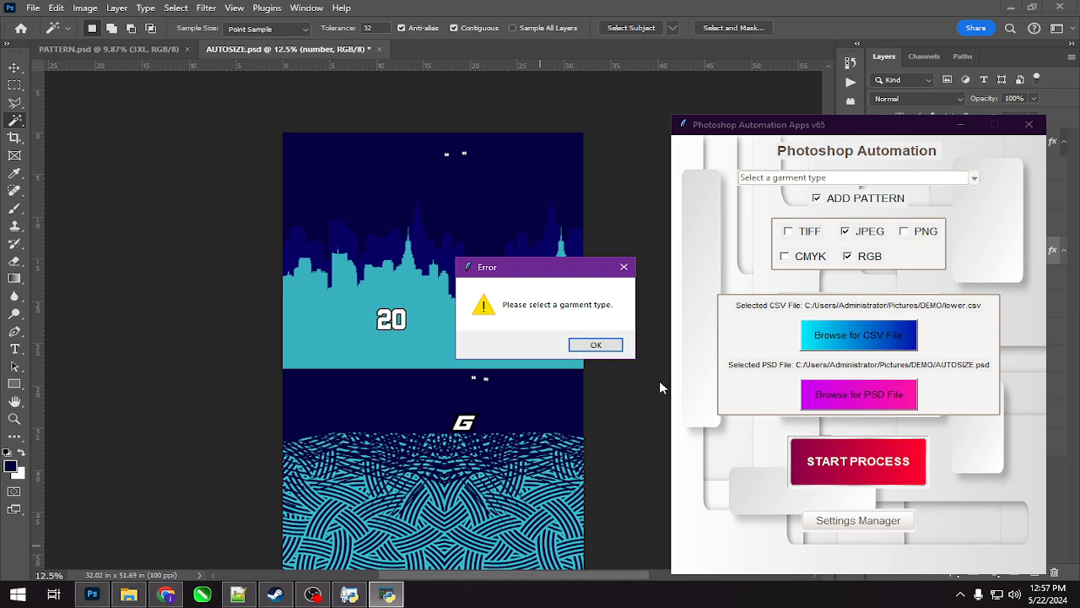
click(596, 344)
click(975, 178)
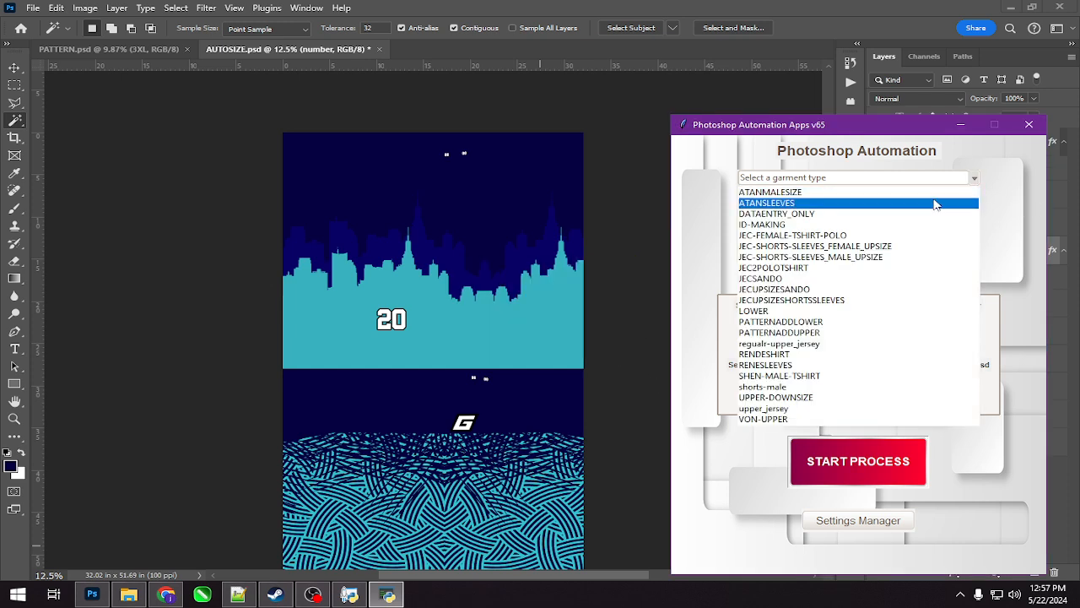
click(793, 326)
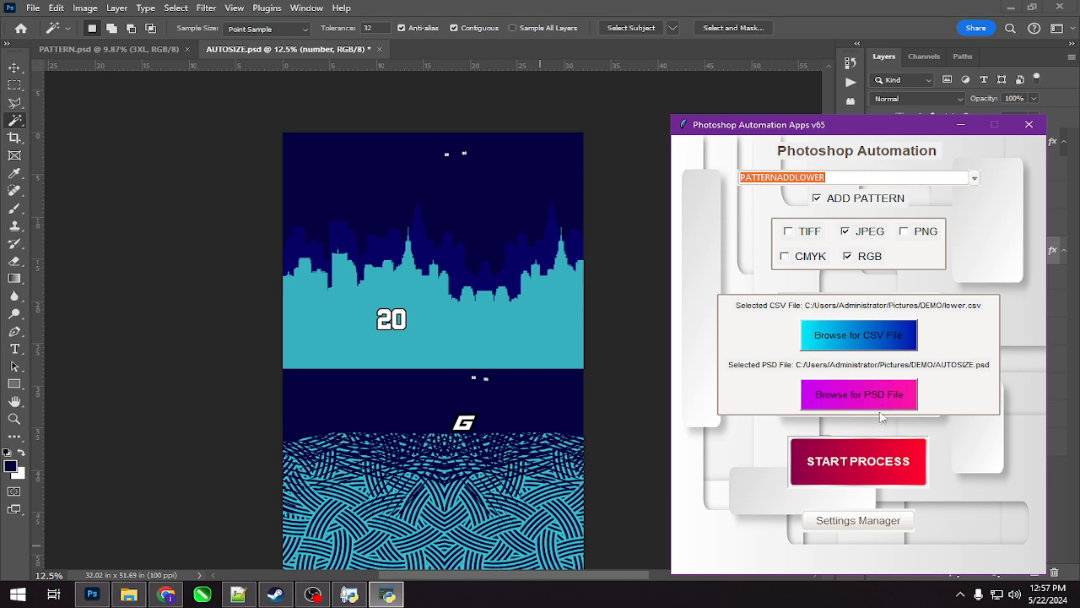
click(862, 455)
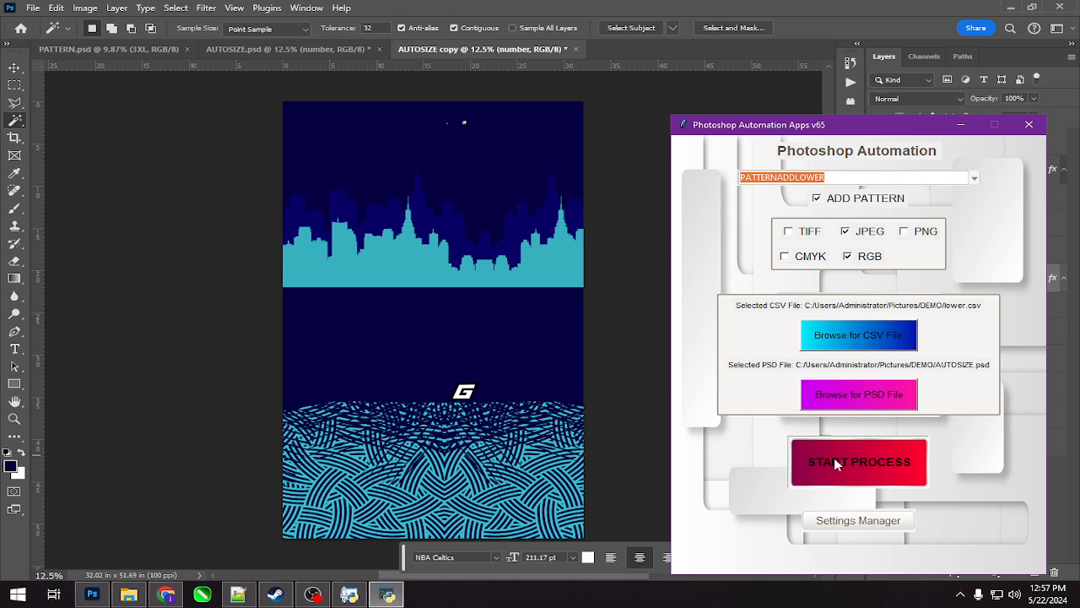
Open lower.csv from the DEMO folder in Notepad++ and place its window beside the design canvas
click(129, 595)
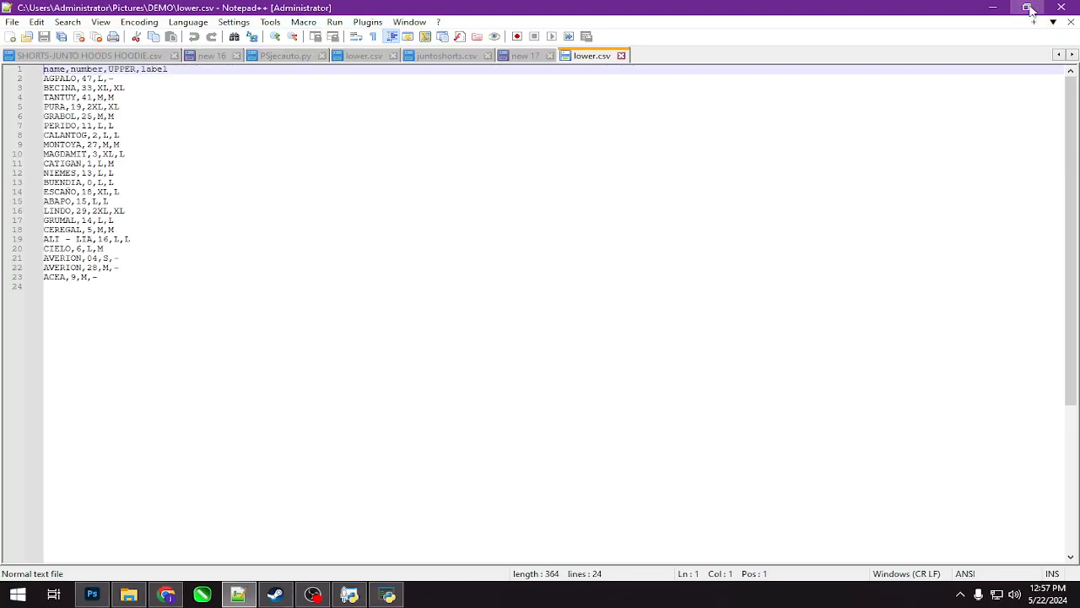
click(1028, 8)
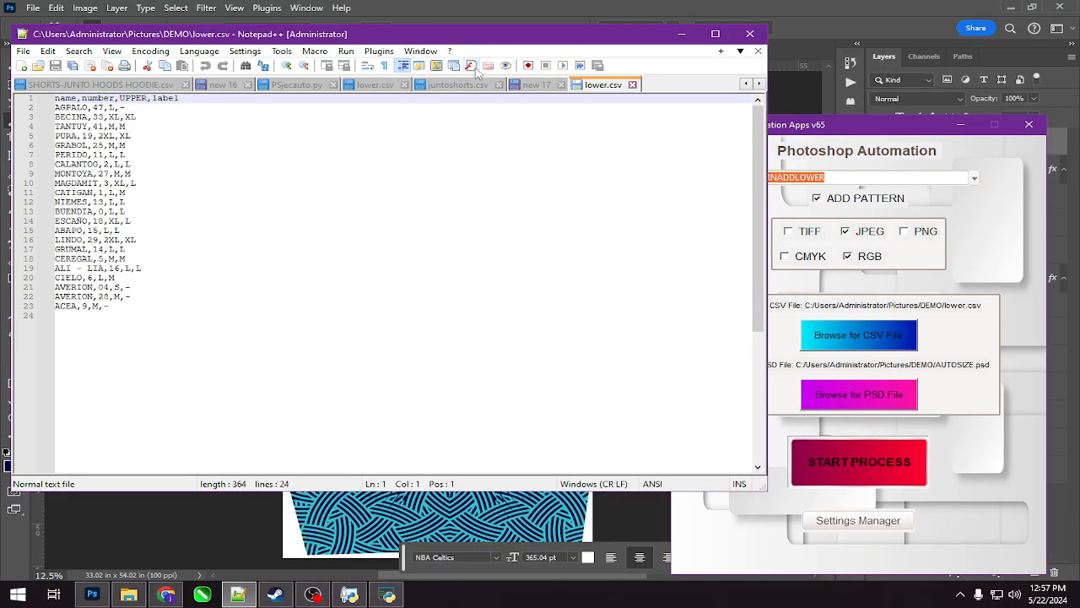
drag(400, 35, 1079, 169)
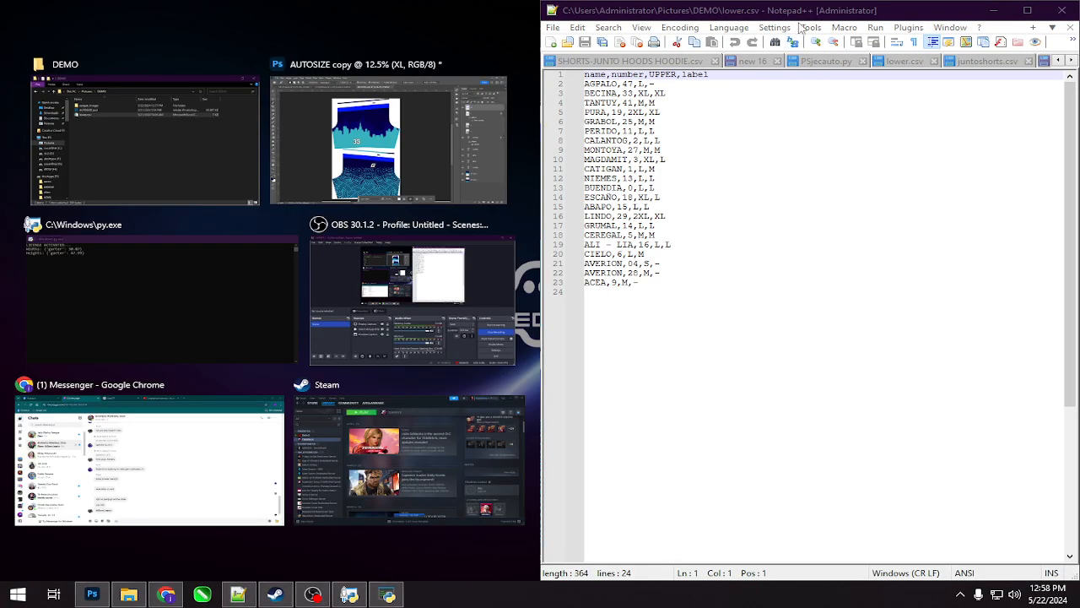
drag(802, 14, 920, 98)
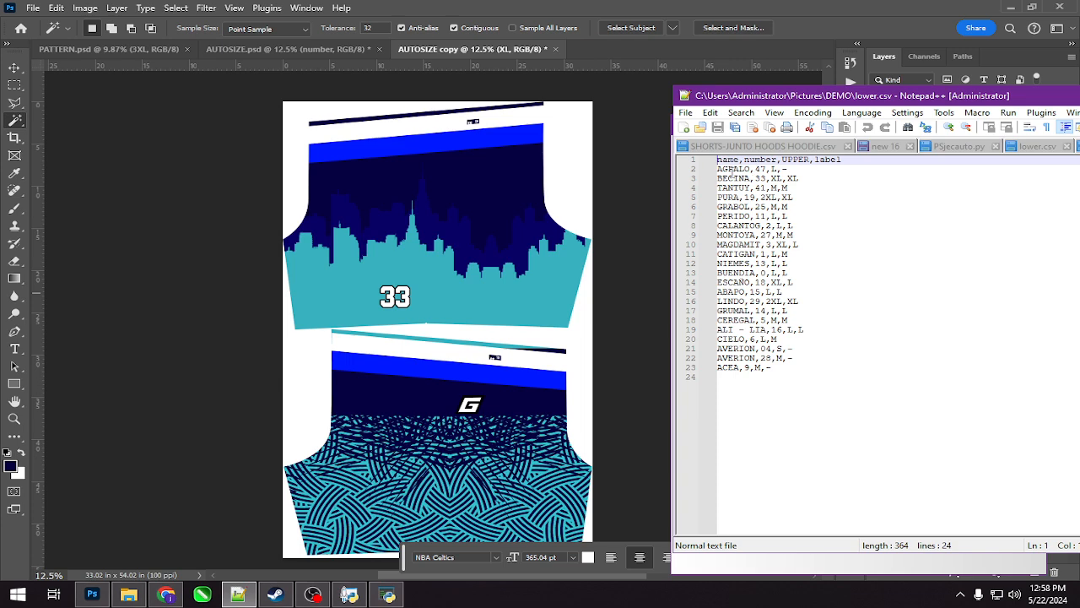
Examine the size and label entries in lower.csv, especially the rows with a dash as label, and move the file window aside
click(790, 169)
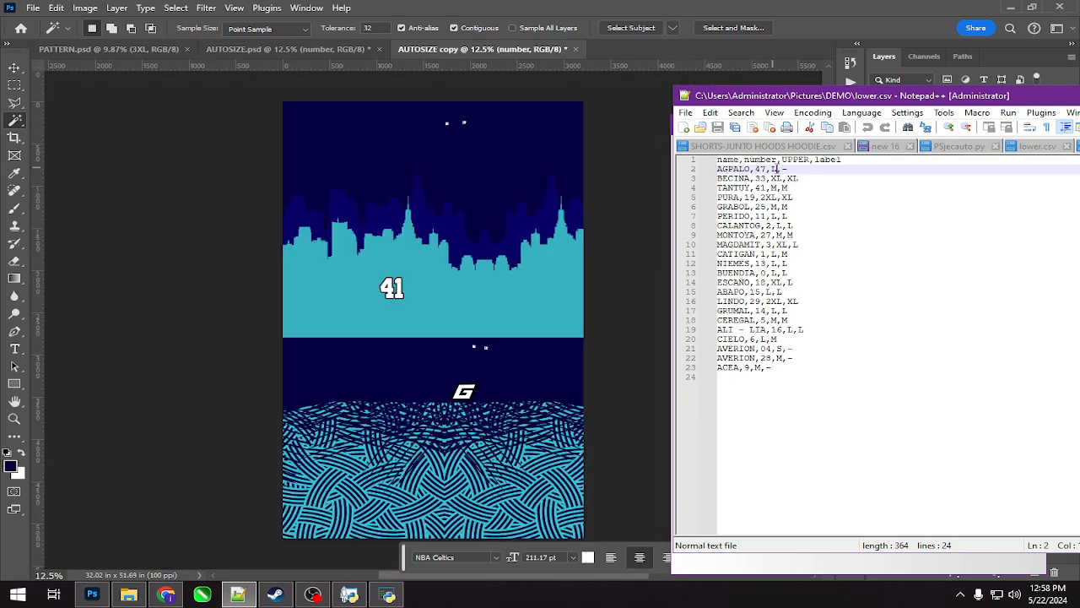
mouse_move(777, 168)
mouse_down()
mouse_move(767, 169)
mouse_move(792, 169)
mouse_up()
click(791, 169)
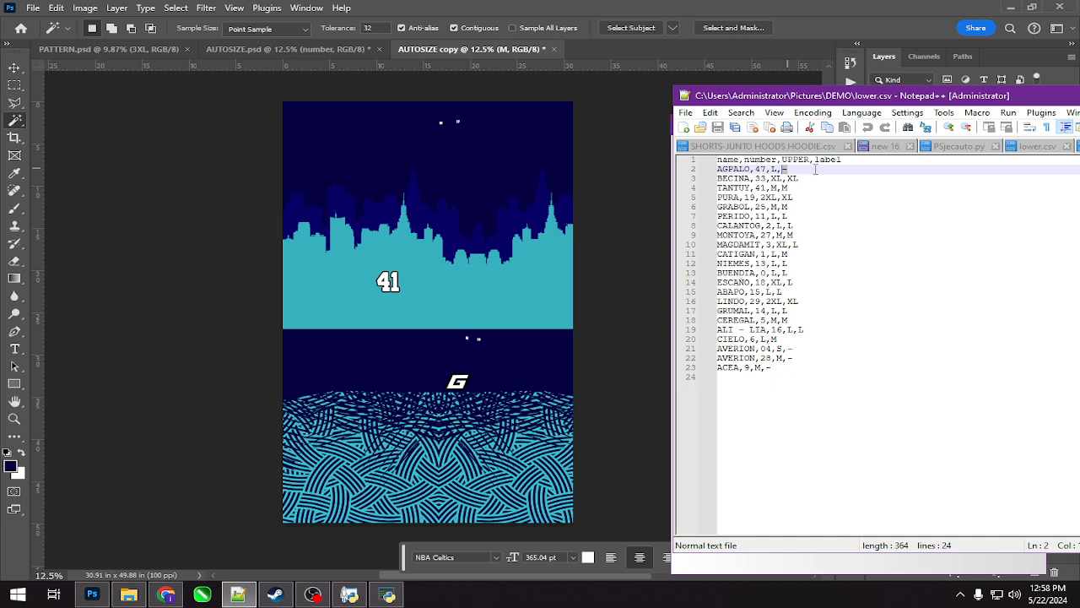
drag(831, 170, 680, 168)
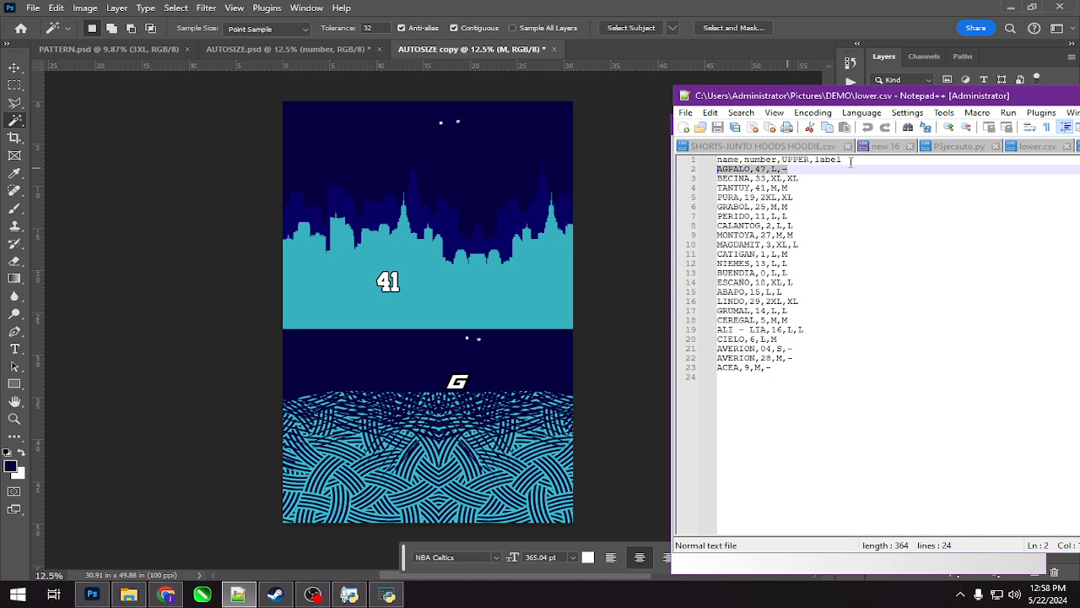
click(827, 174)
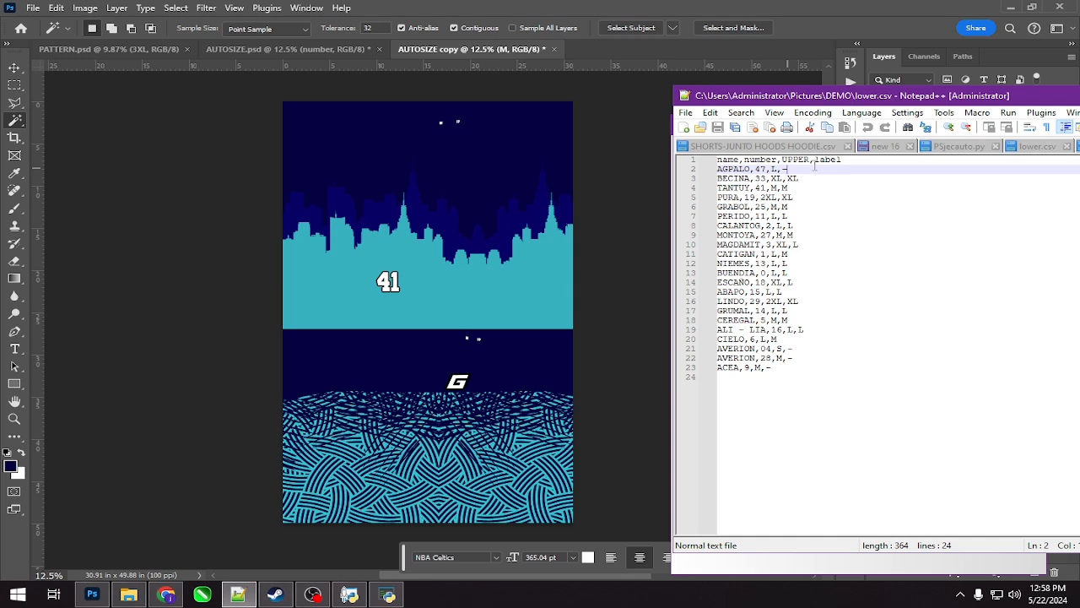
drag(787, 170, 692, 170)
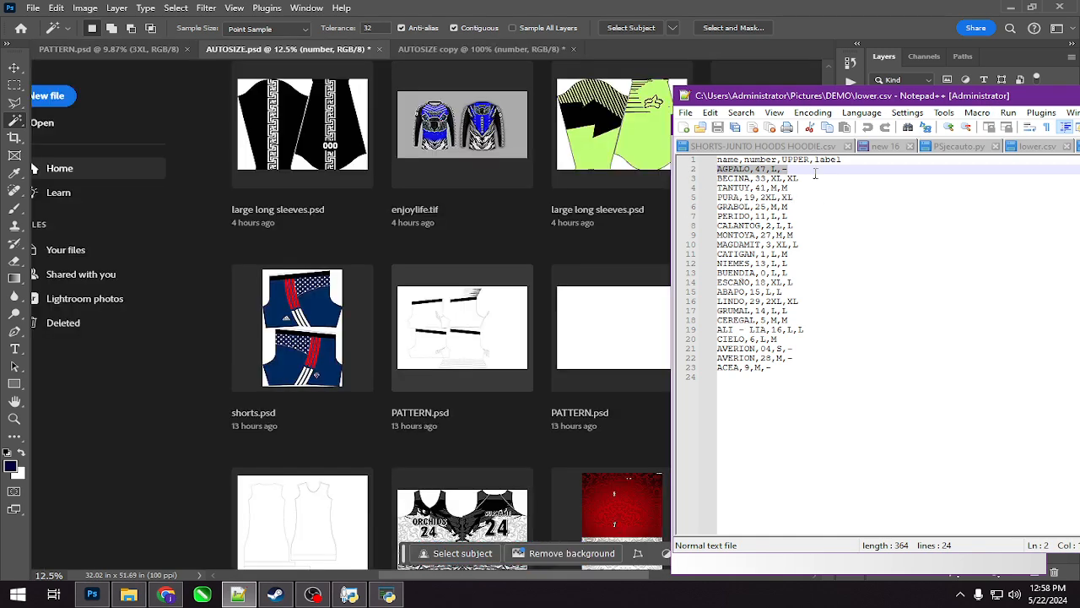
click(815, 173)
double_click(792, 179)
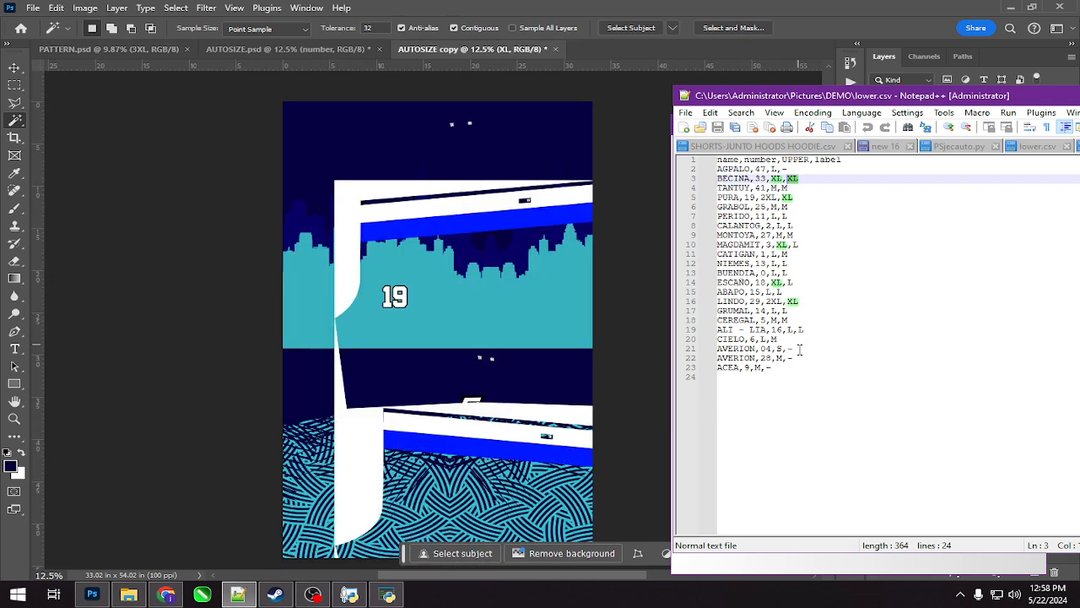
drag(796, 349, 701, 363)
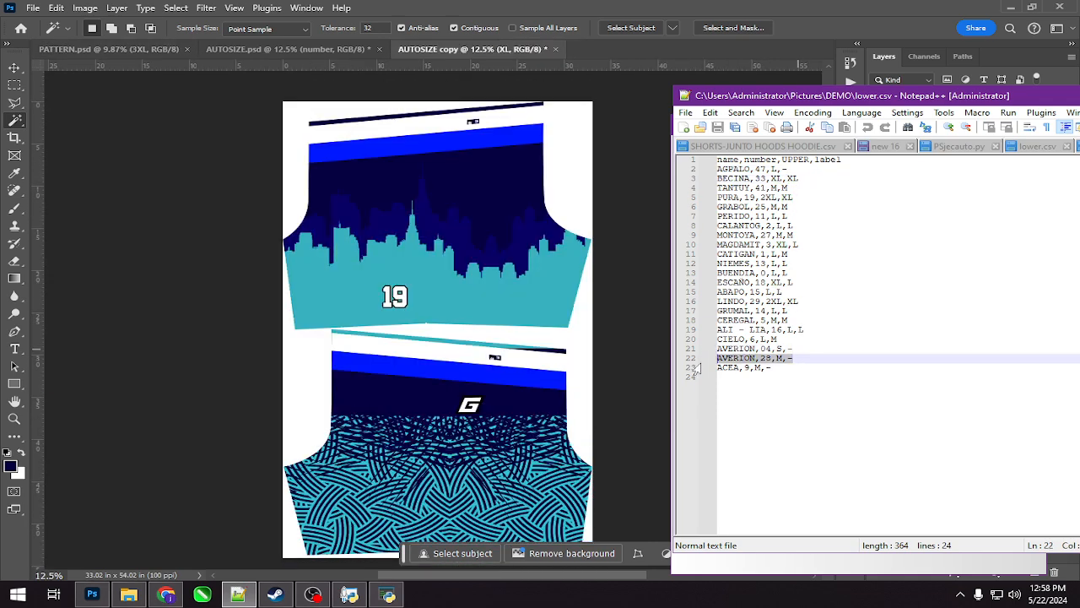
click(805, 375)
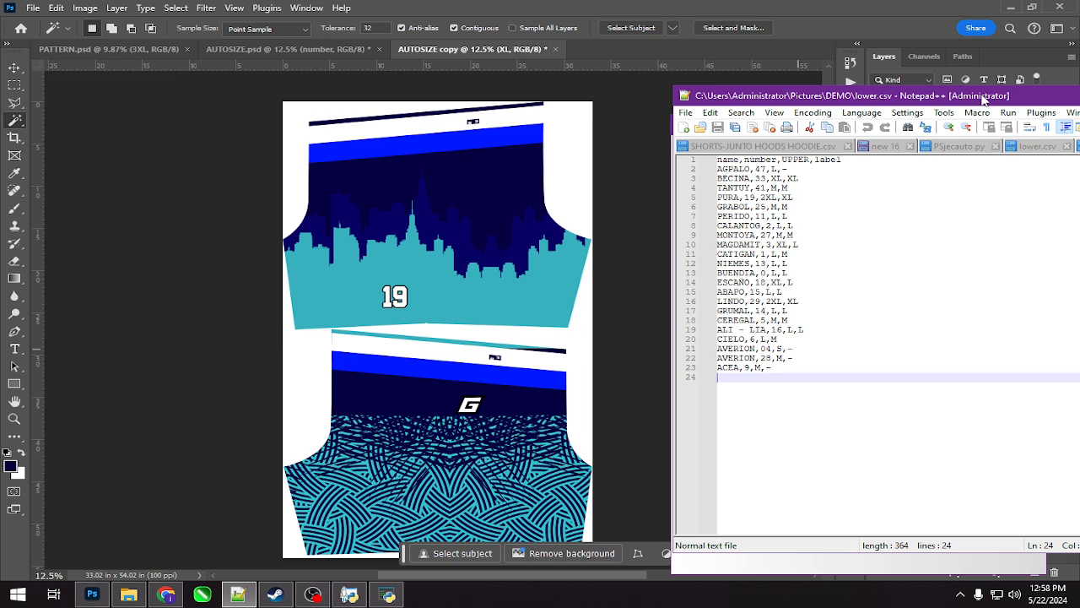
drag(1031, 99, 1079, 103)
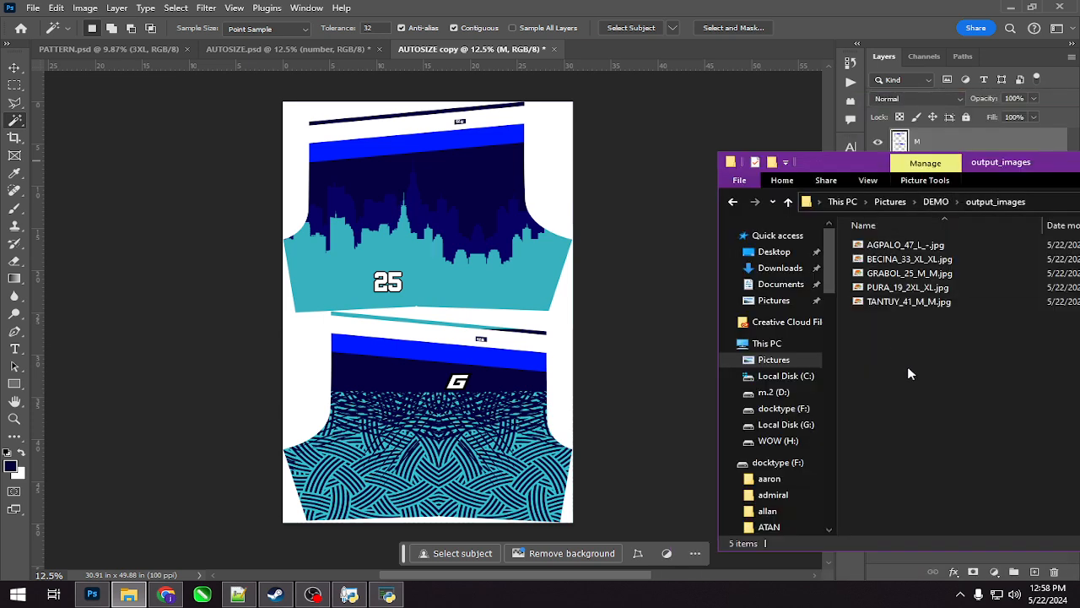
Show the generated files in the DEMO output_images folder as extra large icons
right_click(910, 371)
mouse_move(917, 400)
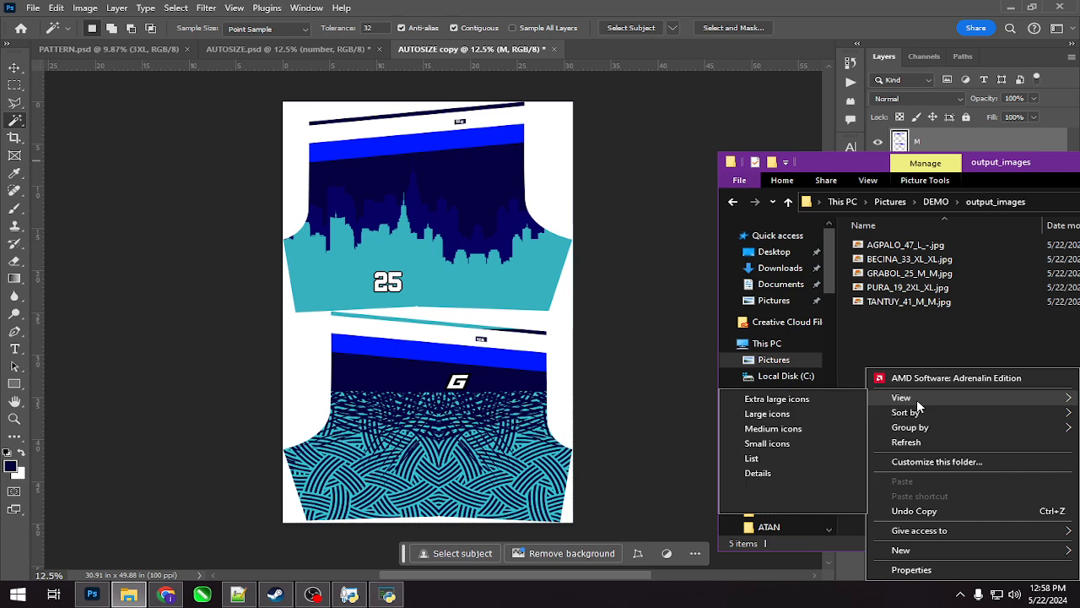
click(839, 399)
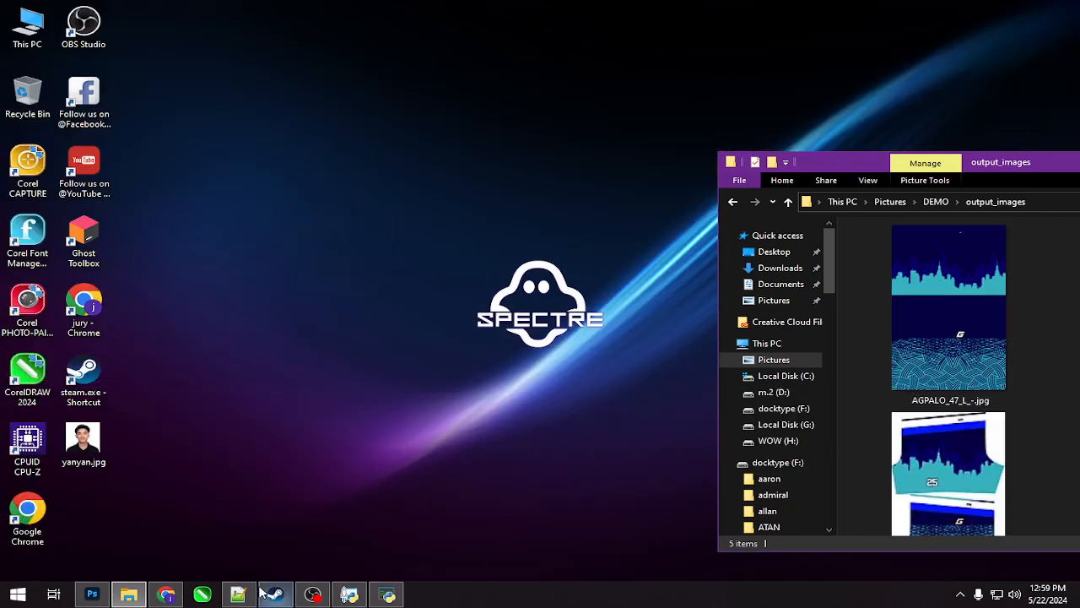
Recheck the first data row of lower.csv, and return to Photoshop to view the running batch
click(245, 594)
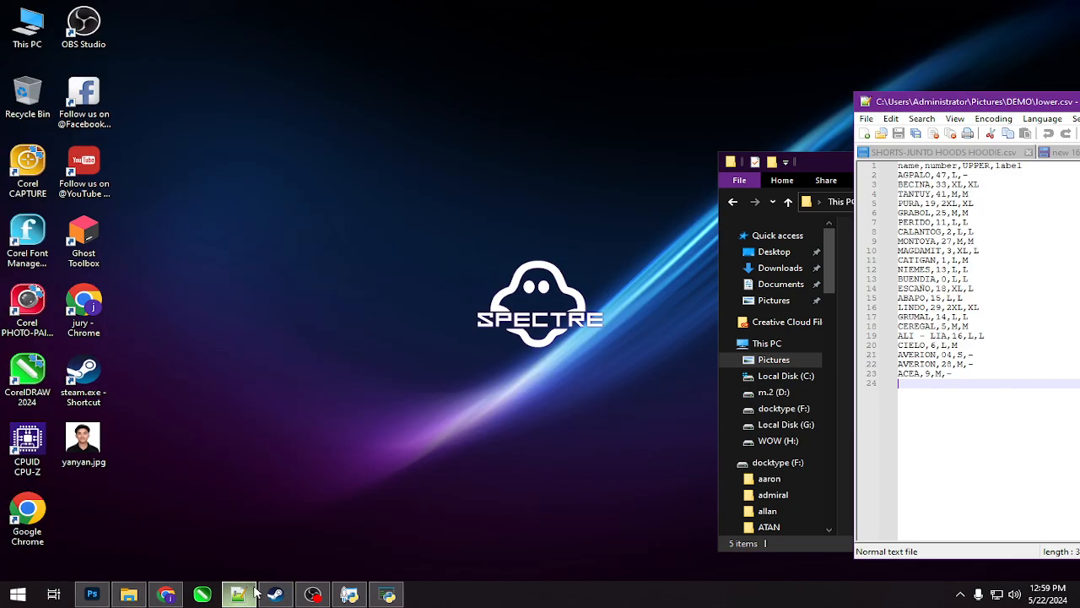
drag(979, 175, 898, 175)
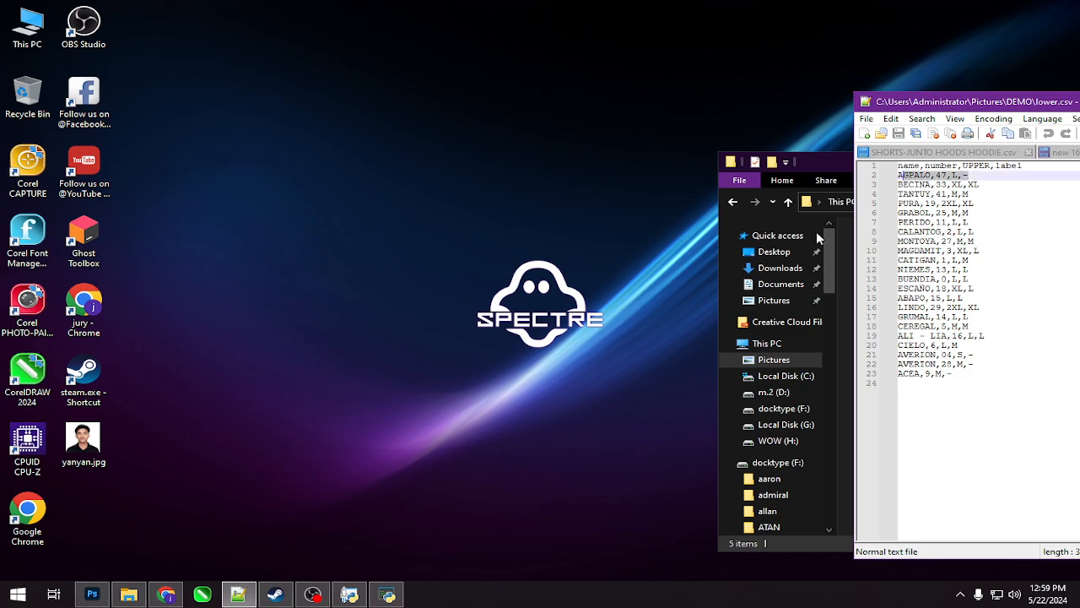
click(96, 593)
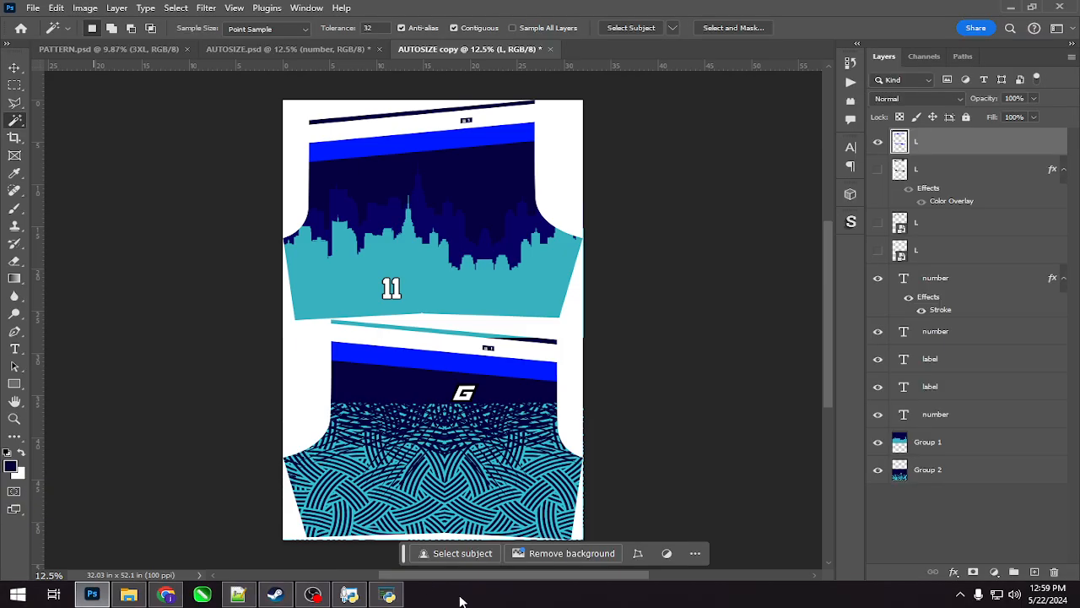
Browse the generated JPEG thumbnails in output_images, keeping the folder window beside the design
click(140, 593)
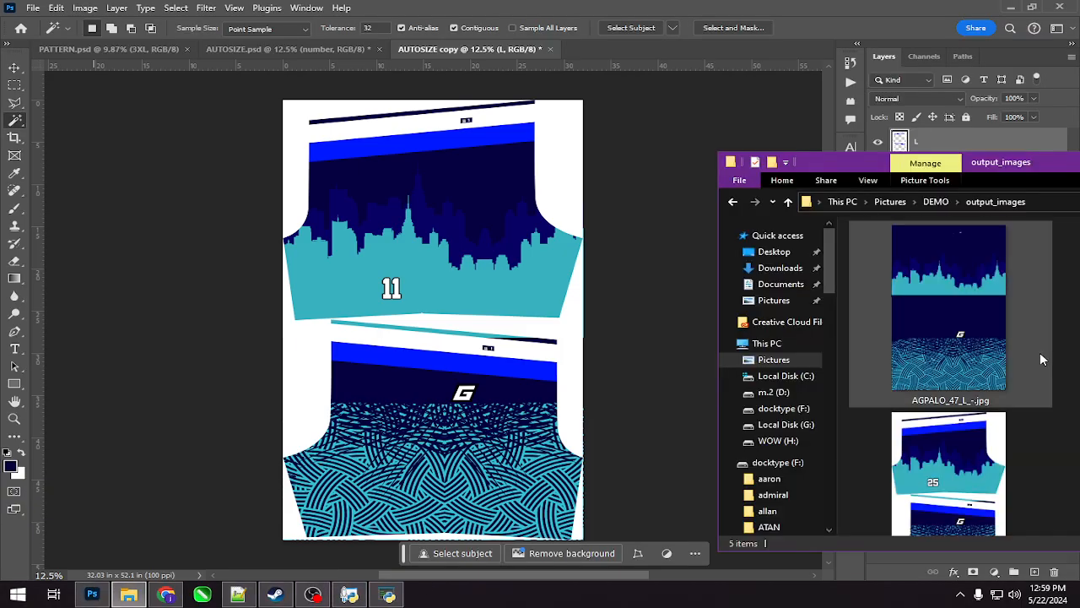
scroll(1045, 363, down, 3)
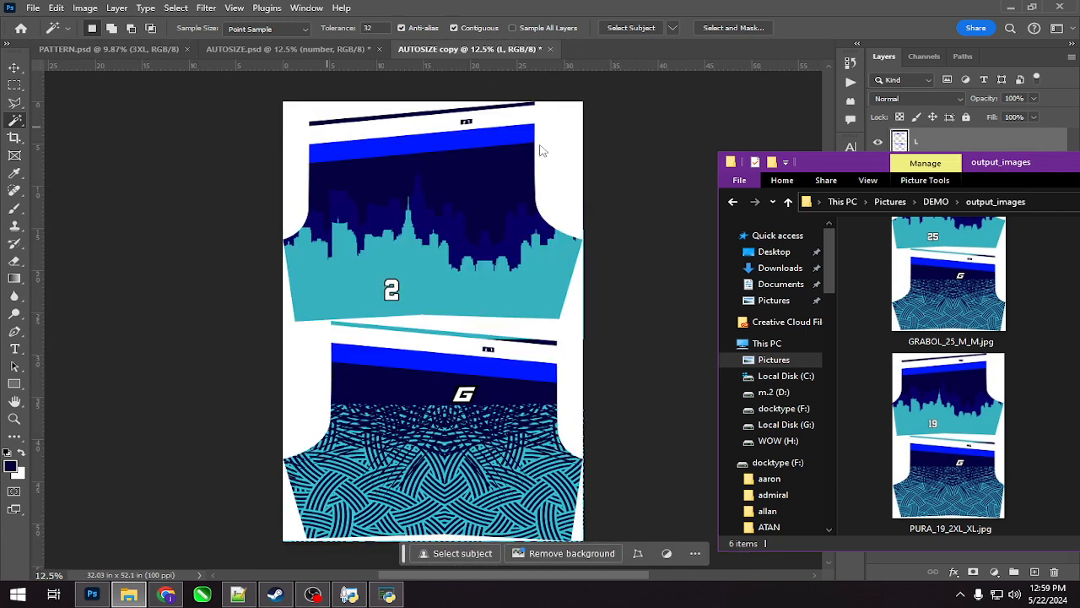
drag(1067, 170, 1055, 144)
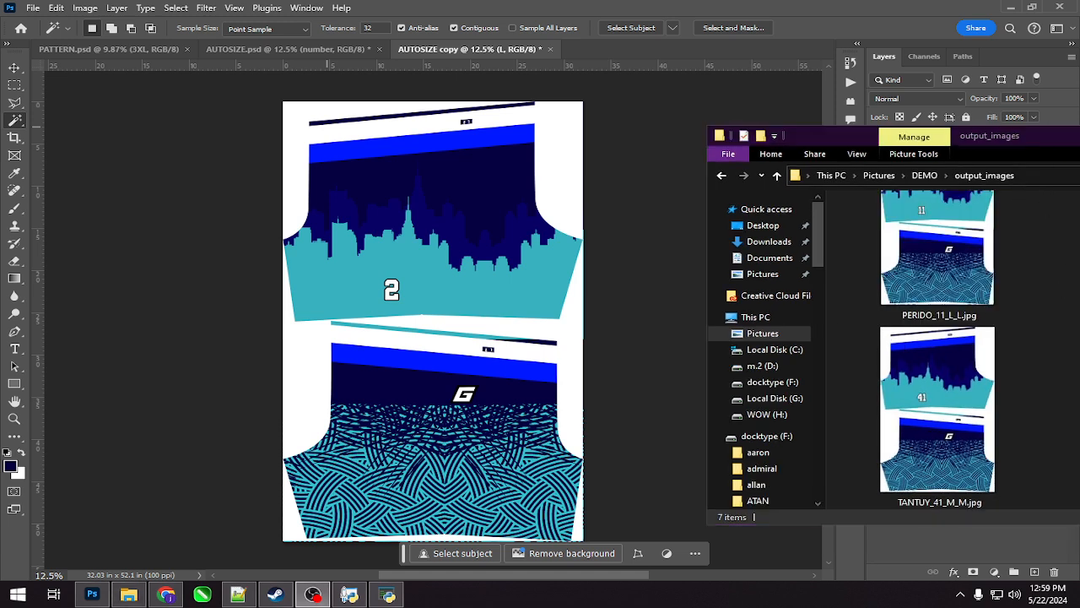
click(915, 249)
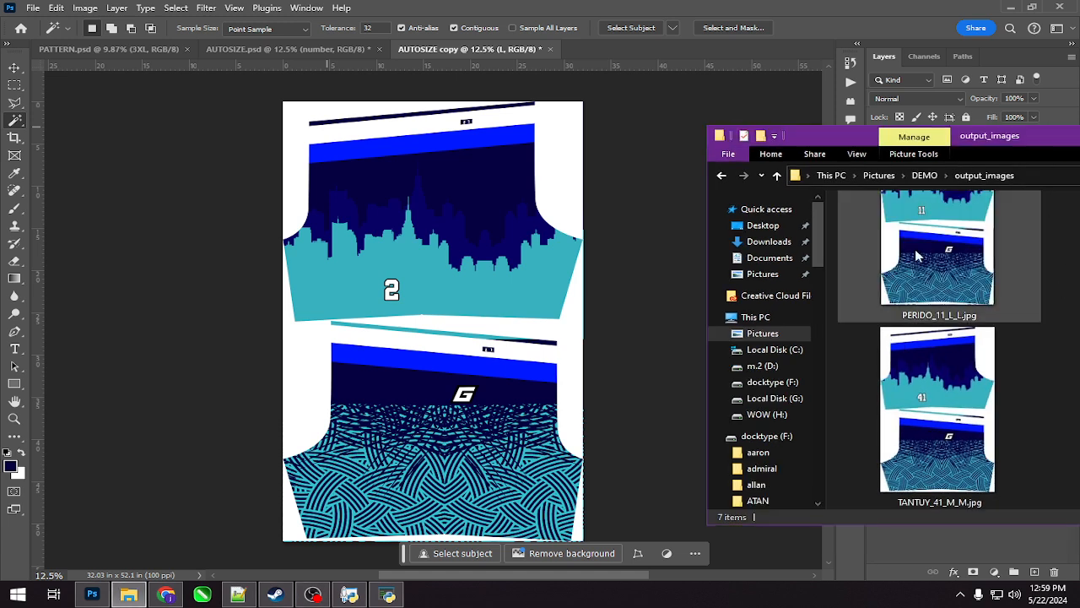